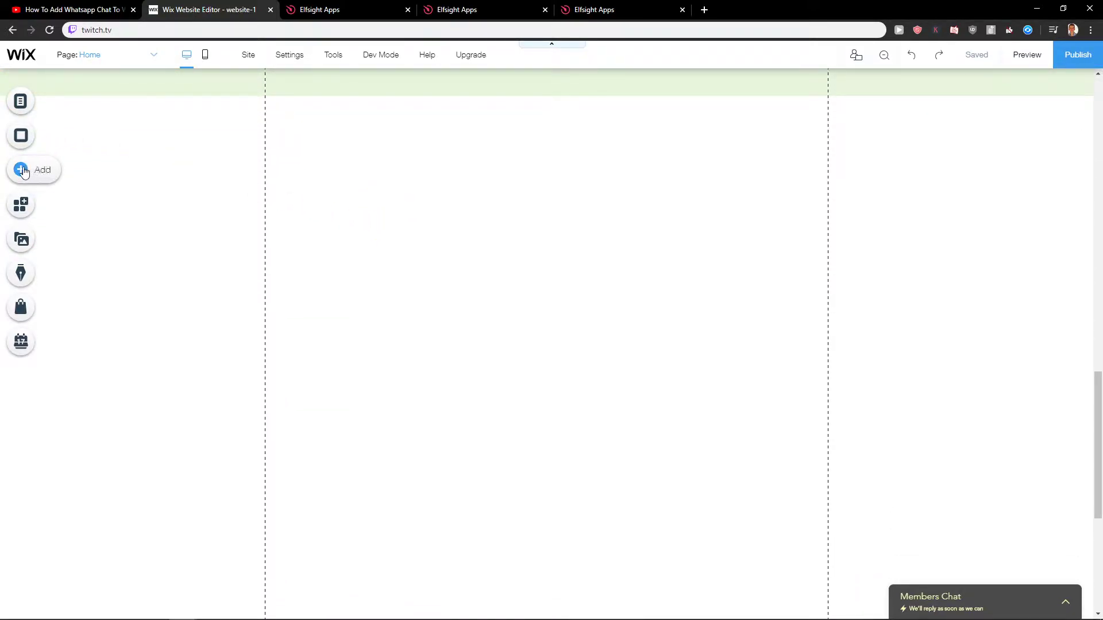
- Switch from the Wix editor to the YouTube video tab with the Elfsight link
click(81, 10)
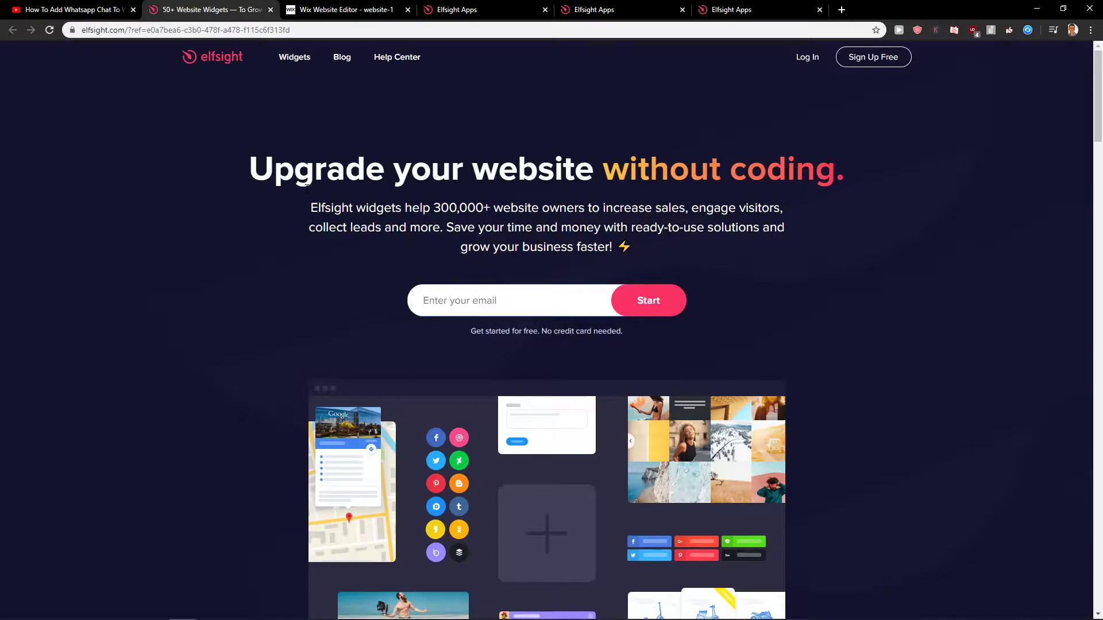
- View and close the Sign Up Free page, then log in and switch to the Elfsight apps panel
middle_click(888, 57)
click(333, 10)
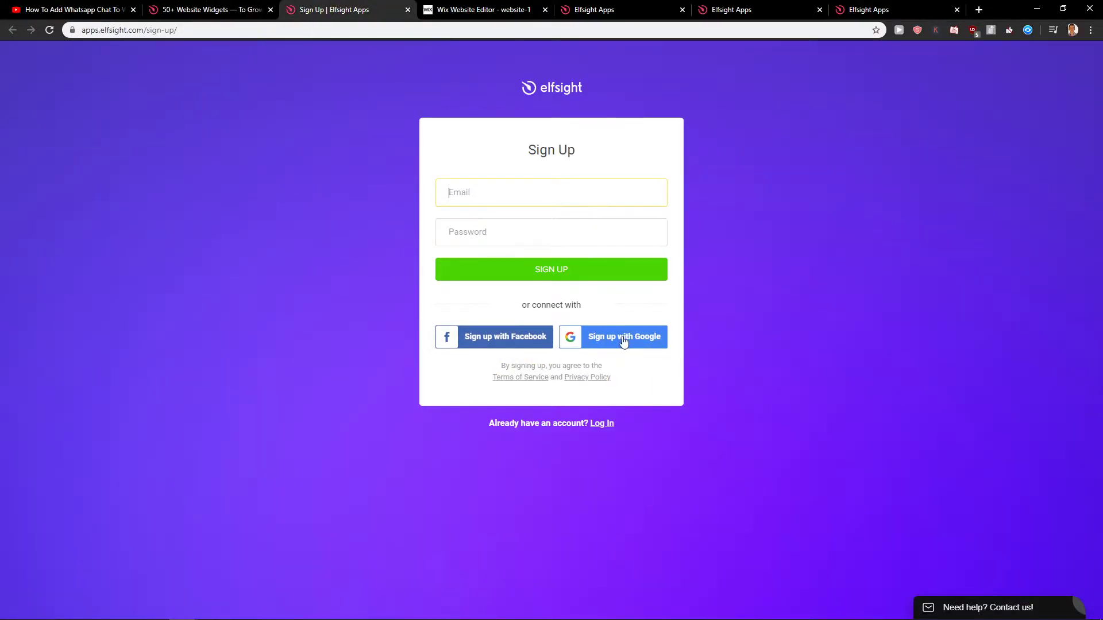
click(408, 10)
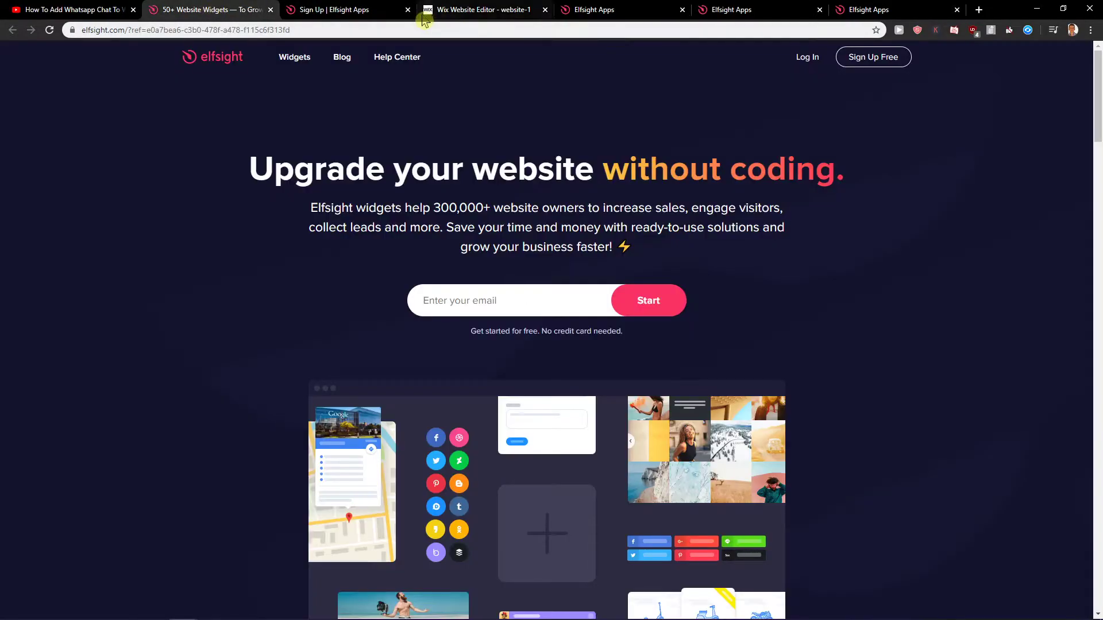
click(806, 58)
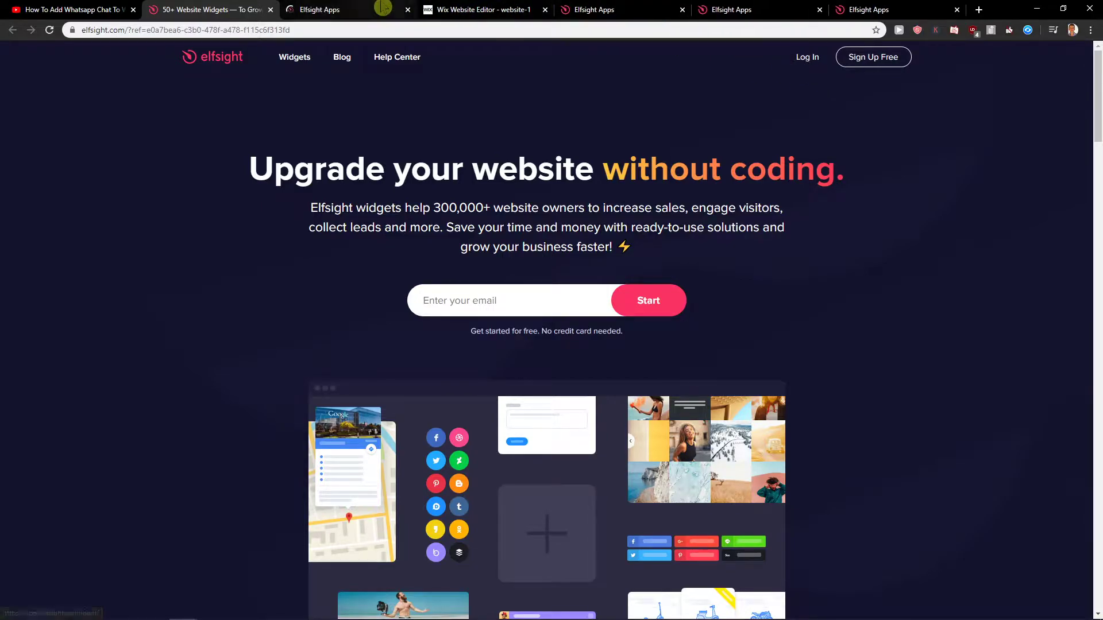
click(381, 8)
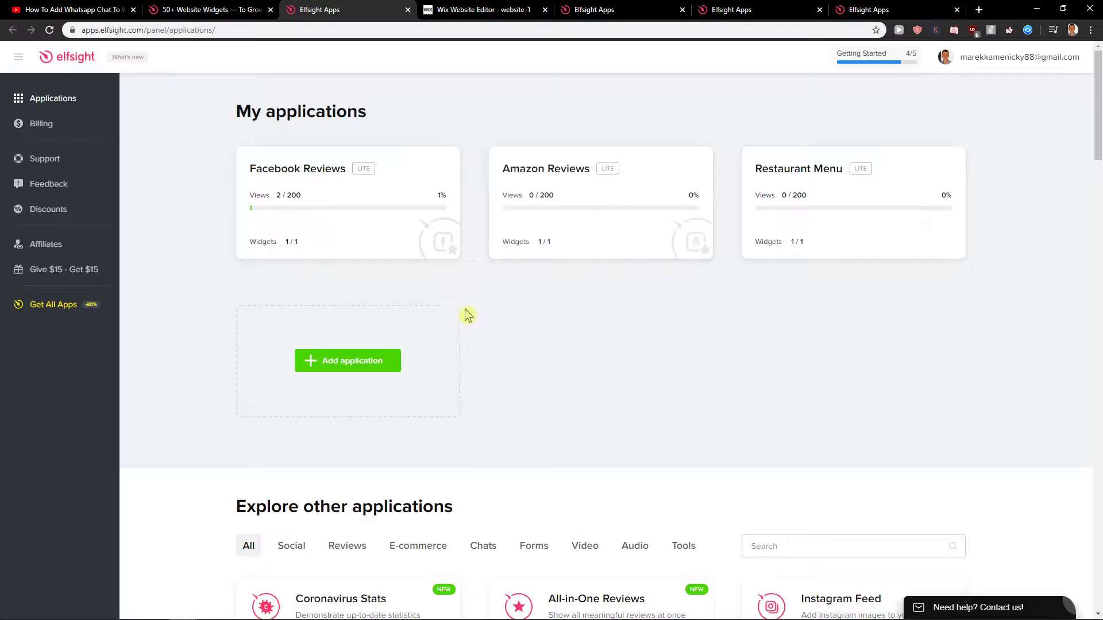
- Search the Elfsight app catalogue for 'trustpi' to bring up Trustpilot Reviews
scroll(476, 304, down, 2)
click(830, 438)
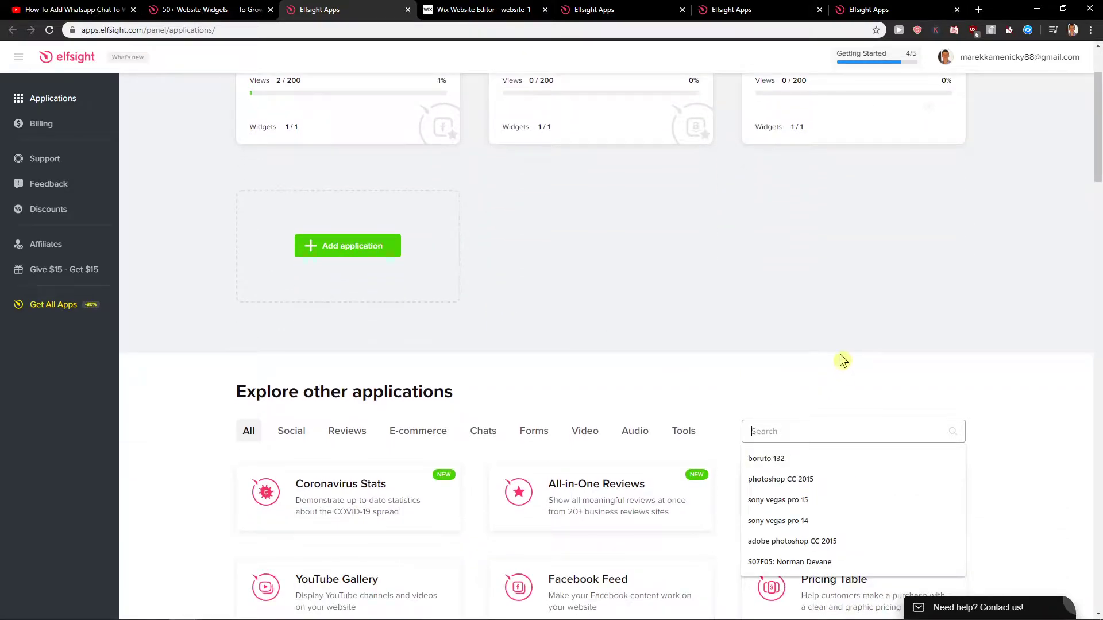
scroll(647, 226, up, 2)
middle_click(595, 201)
middle_click(347, 201)
scroll(808, 409, down, 2)
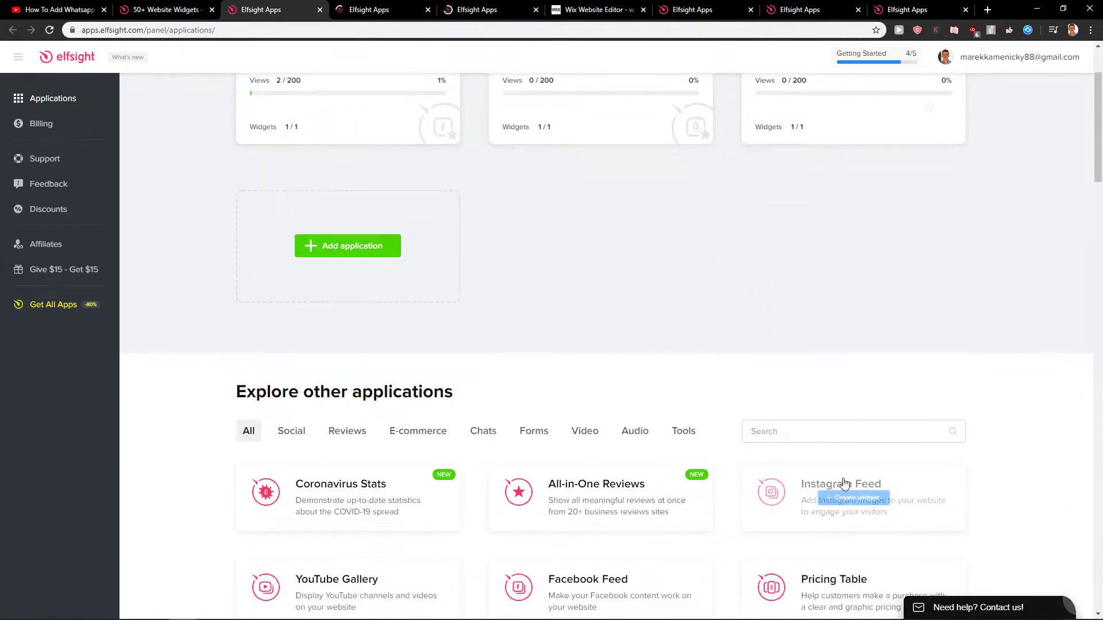
click(817, 430)
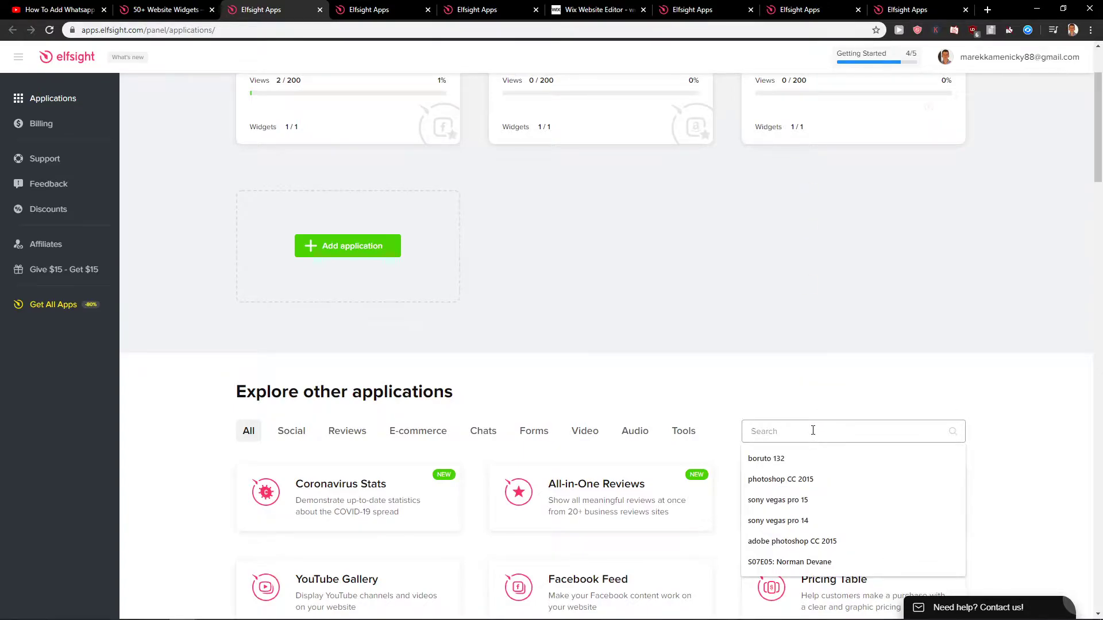
text(trustpilo)
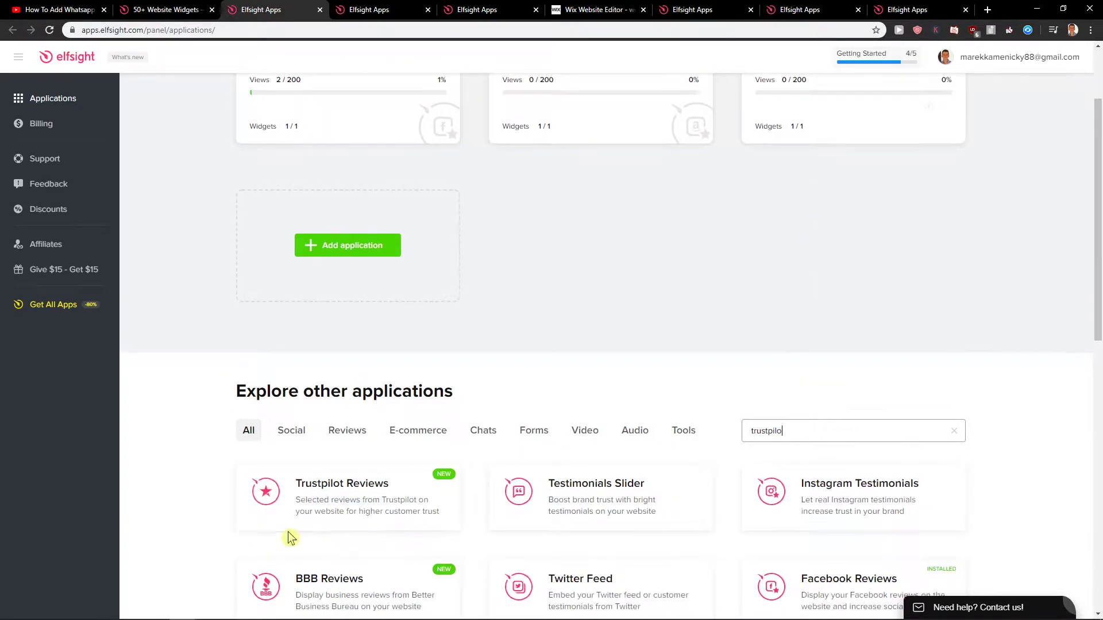
scroll(291, 468, down, 1)
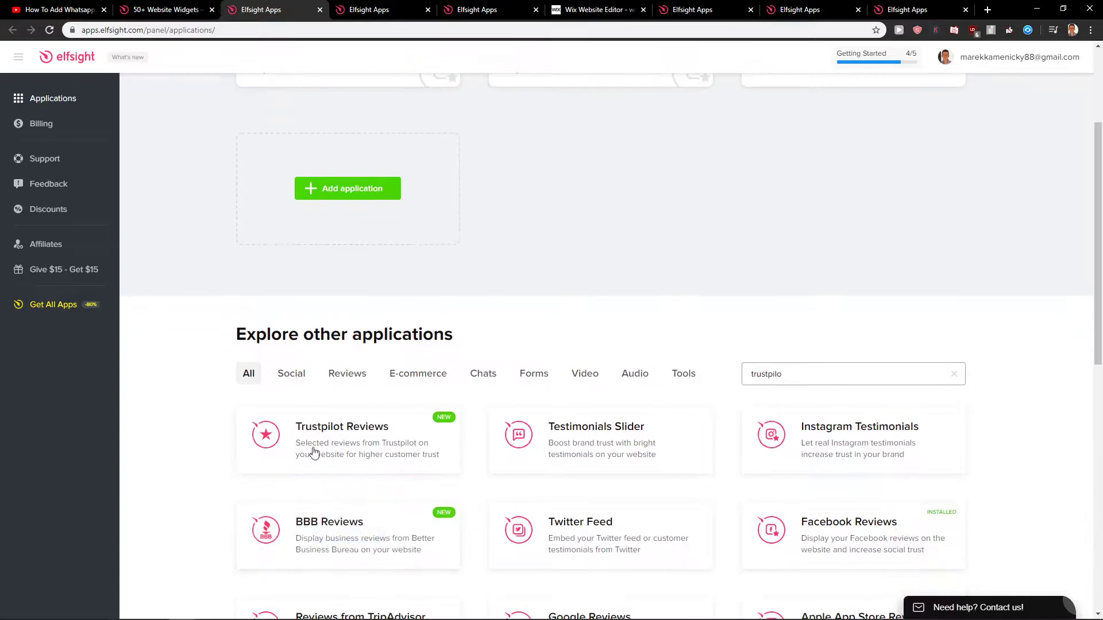
- Create a Trustpilot Reviews widget and compare the Carousel, Grid and List templates before picking Reviews Widget
click(318, 443)
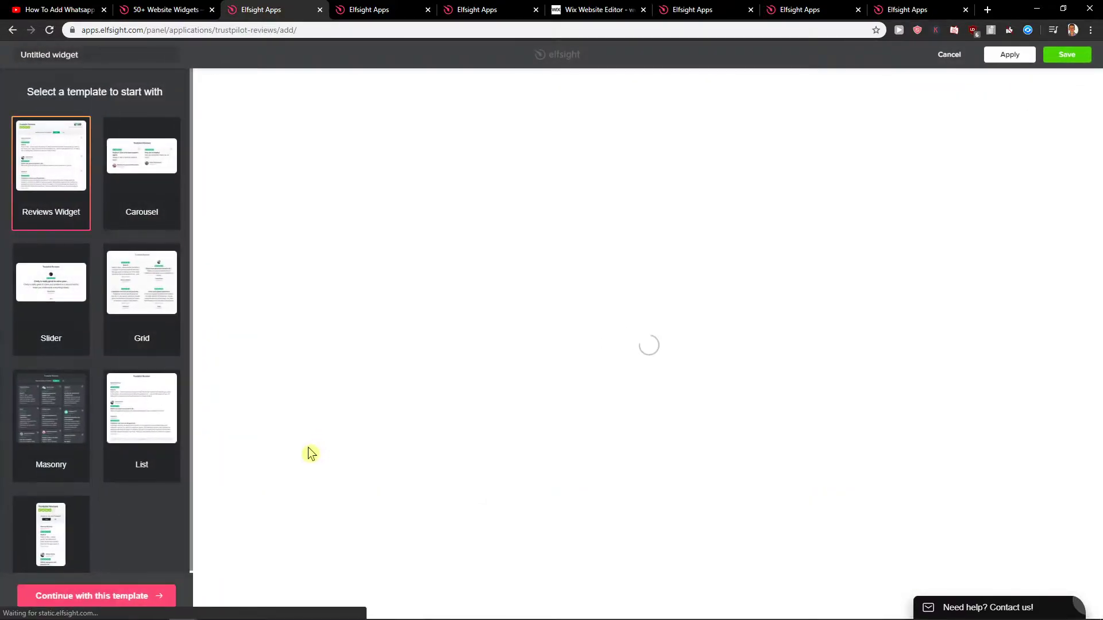
click(128, 227)
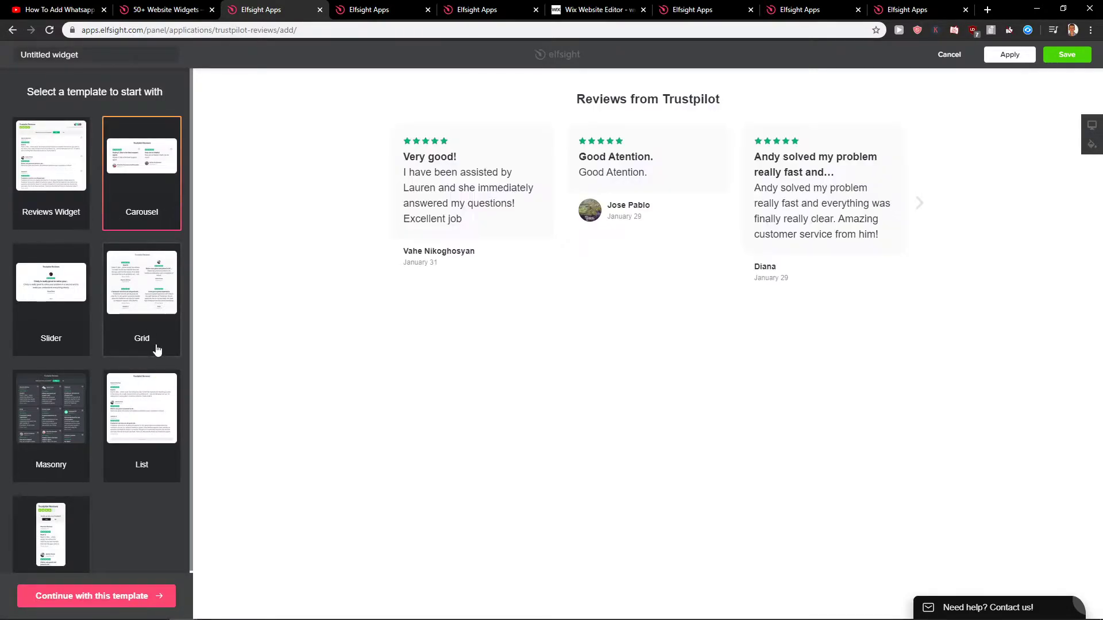
click(157, 350)
click(149, 467)
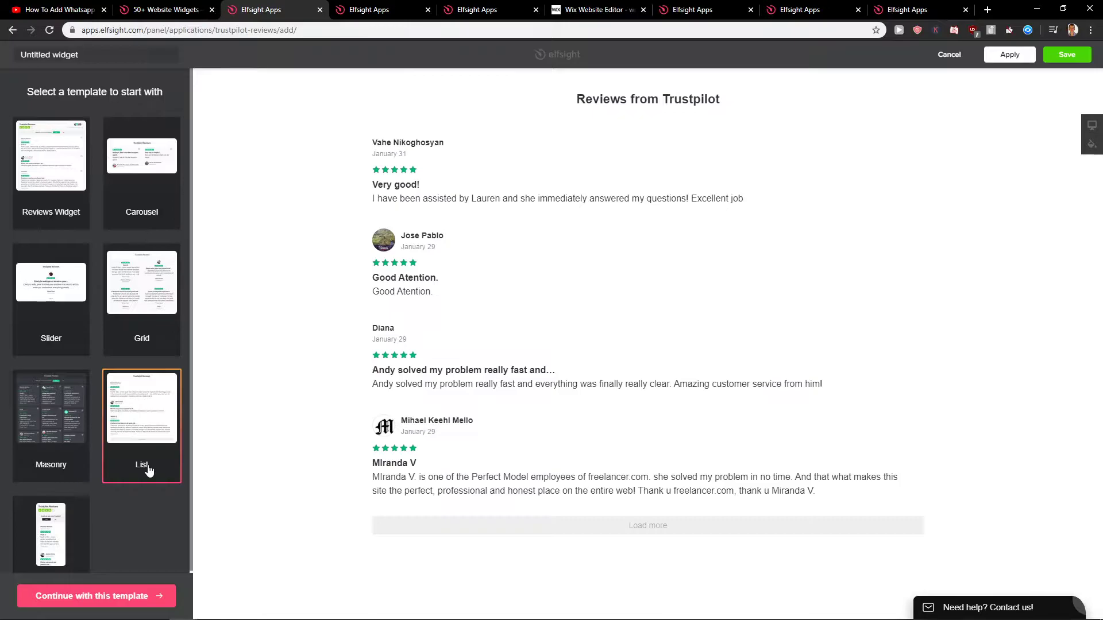
click(68, 215)
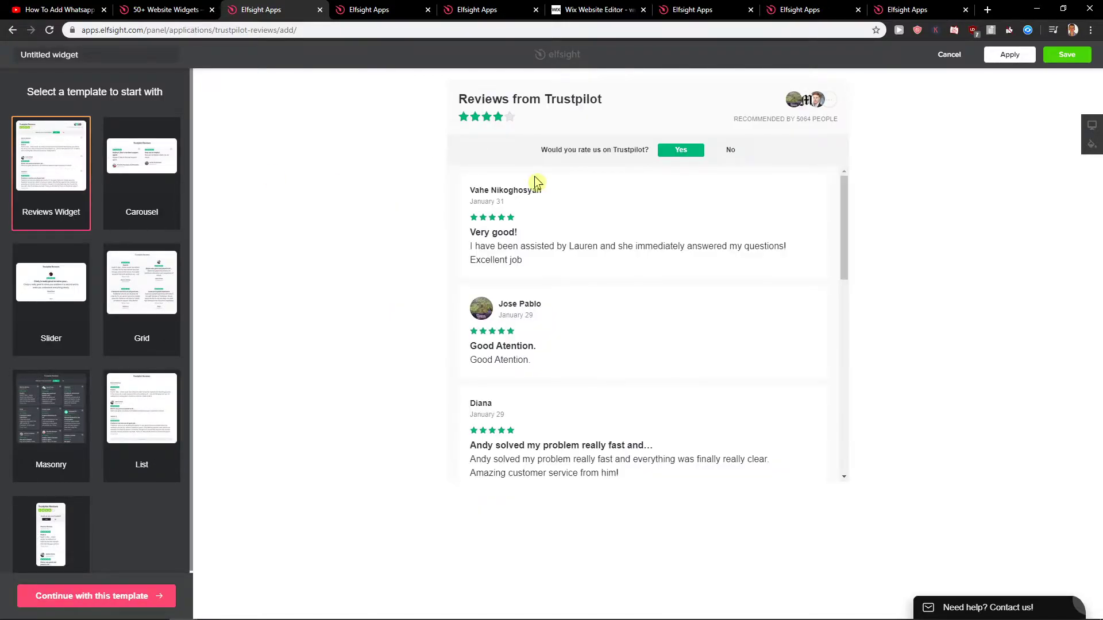
- Confirm the Reviews Widget template and set Rating Display to Stars after trying Native
click(131, 597)
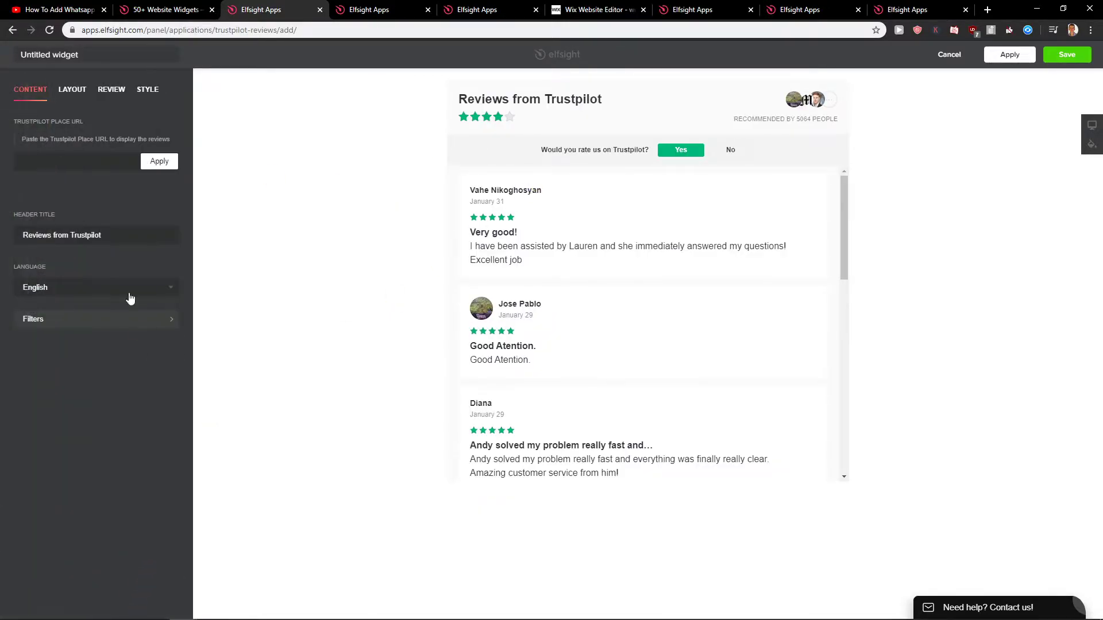
click(76, 96)
click(56, 143)
click(135, 149)
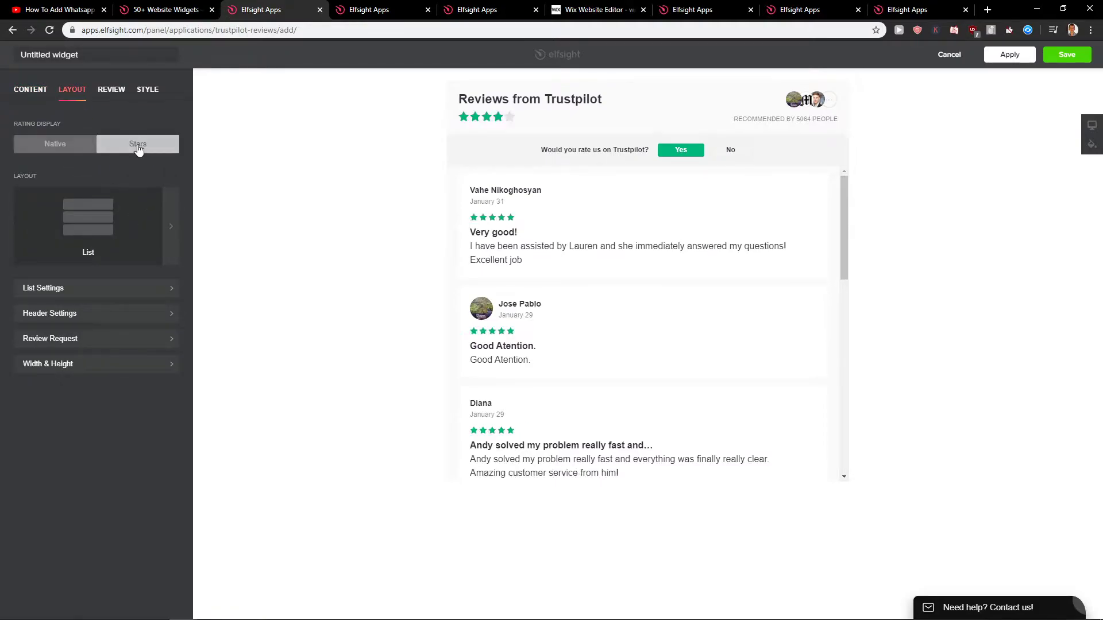
click(77, 148)
click(114, 147)
click(49, 148)
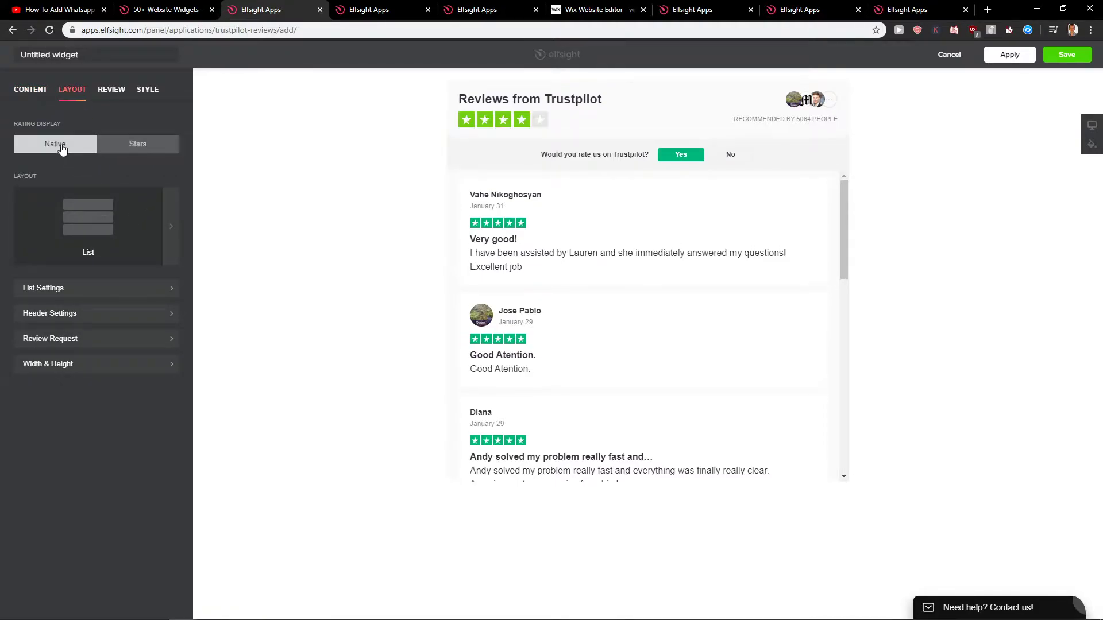
click(139, 152)
click(68, 146)
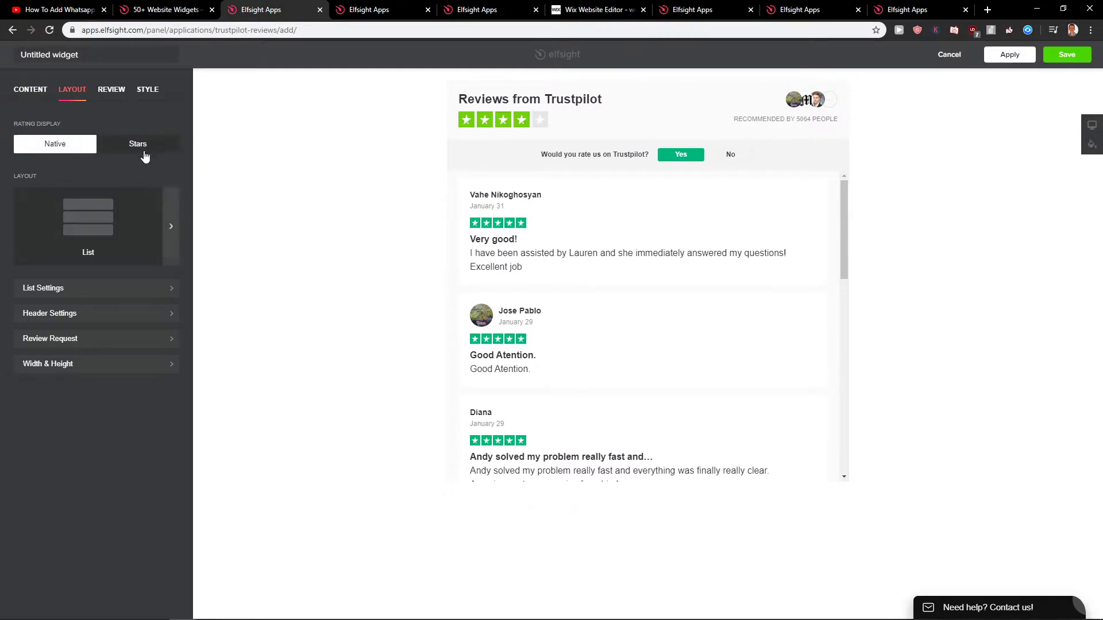
click(139, 148)
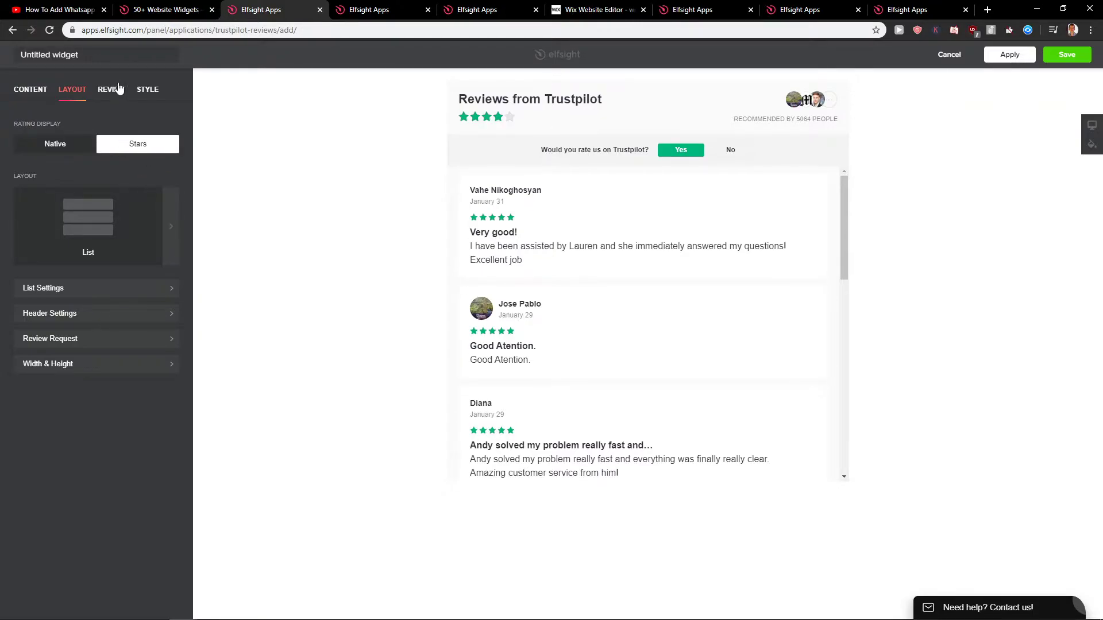
- Set review text to Short after previewing Full, then save the widget
click(118, 92)
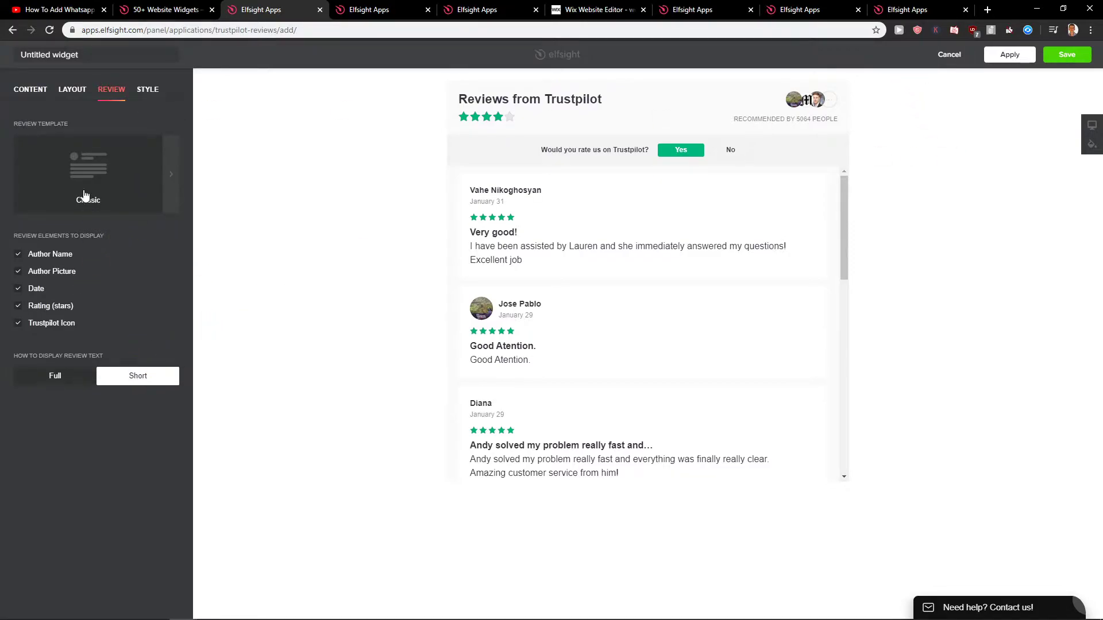
click(64, 379)
click(135, 376)
click(1069, 57)
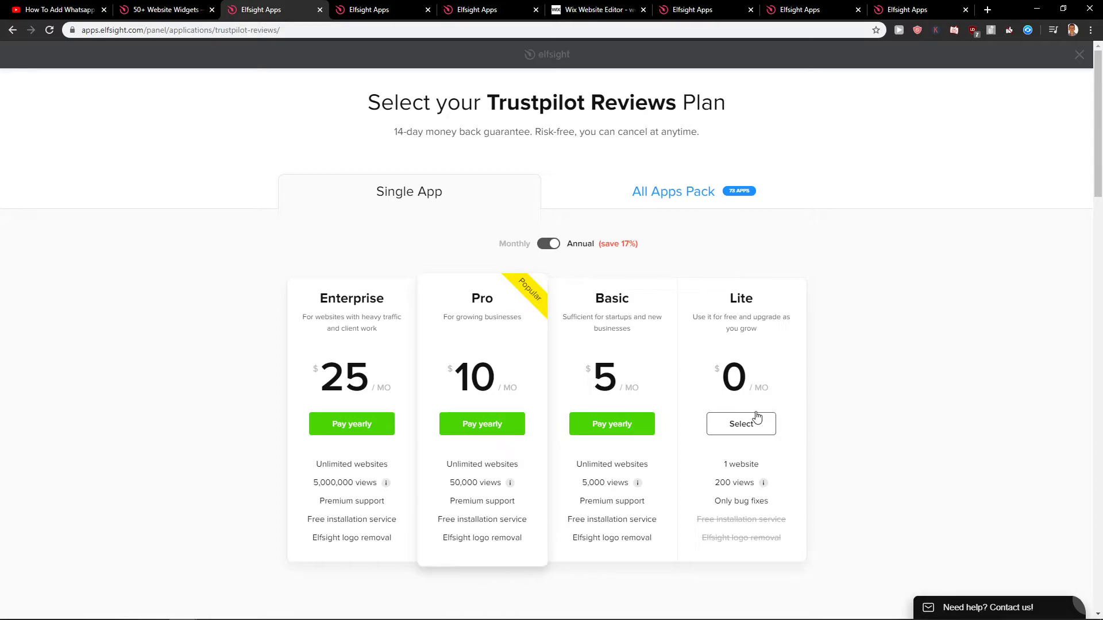
- Switch pricing to Monthly, choose the free Lite plan and copy the widget's embed code
click(549, 244)
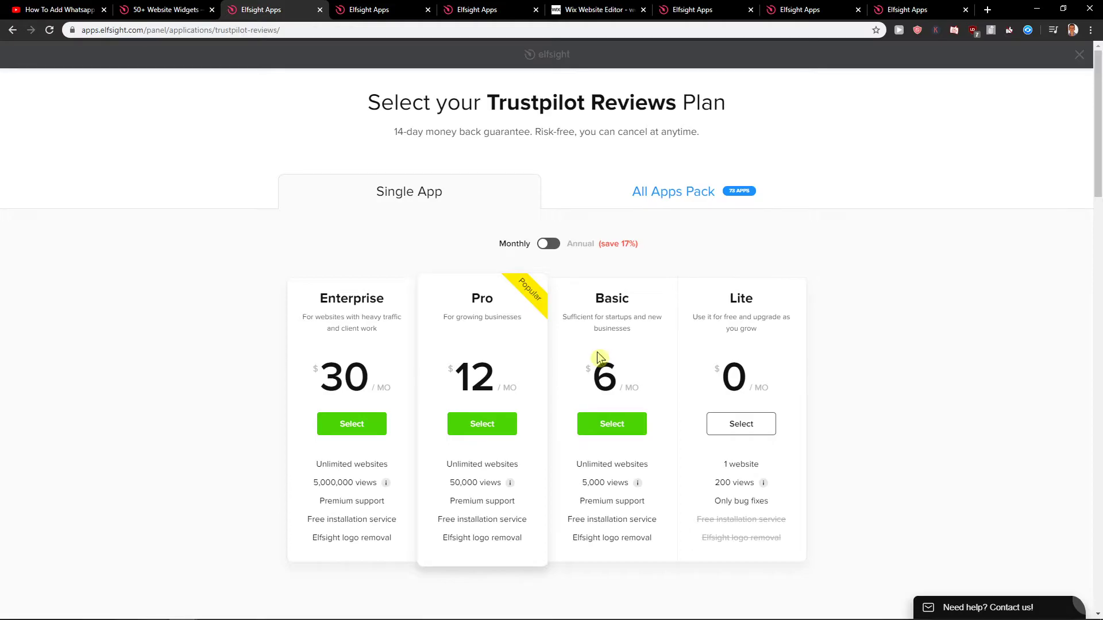
scroll(614, 161, down, 1)
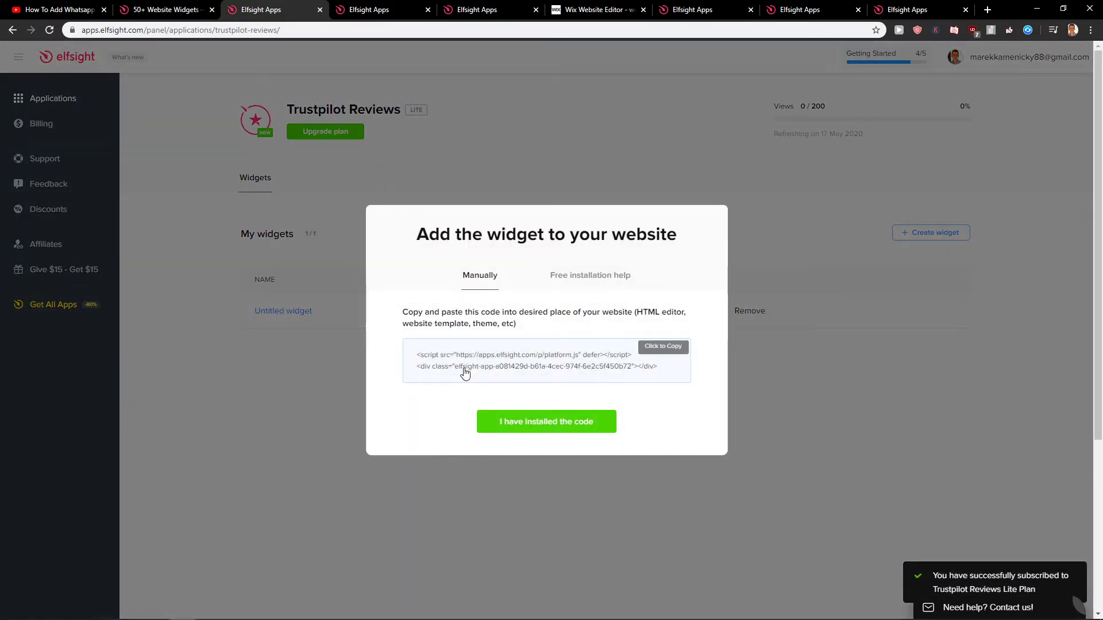
click(446, 352)
- Add an HTML iframe element from the Add panel, move it up-left and enlarge it to a large square
click(623, 9)
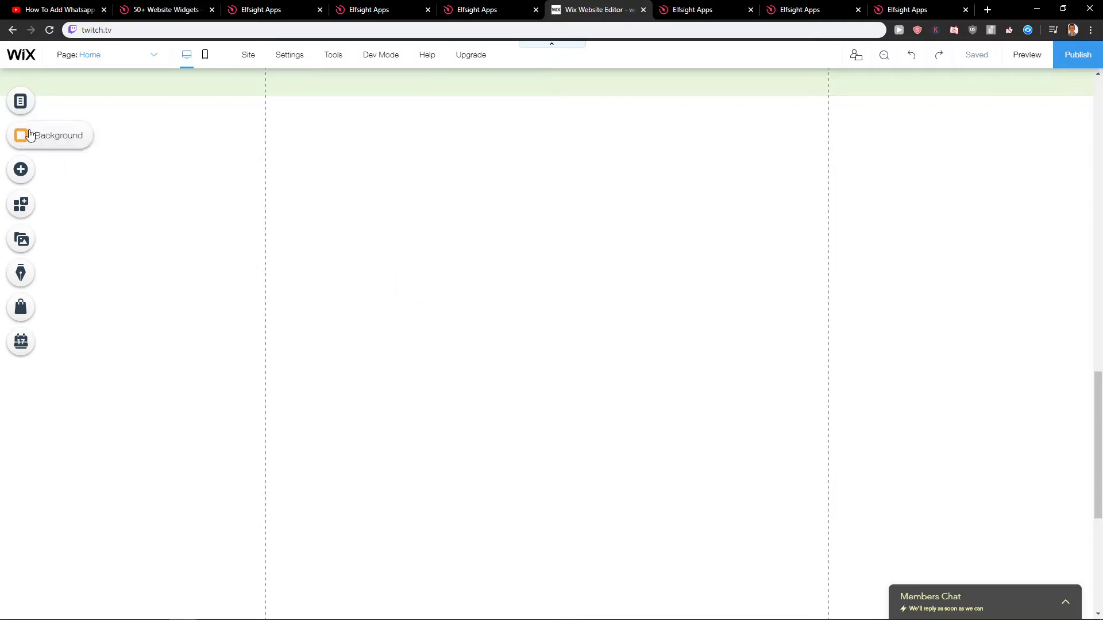
click(25, 169)
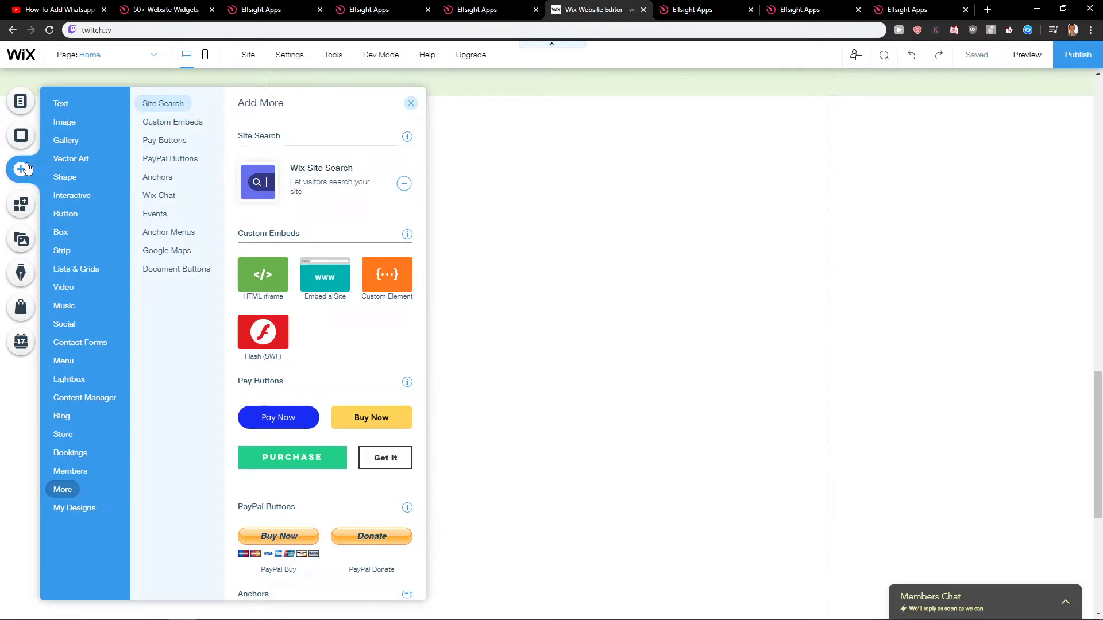
scroll(344, 363, down, 2)
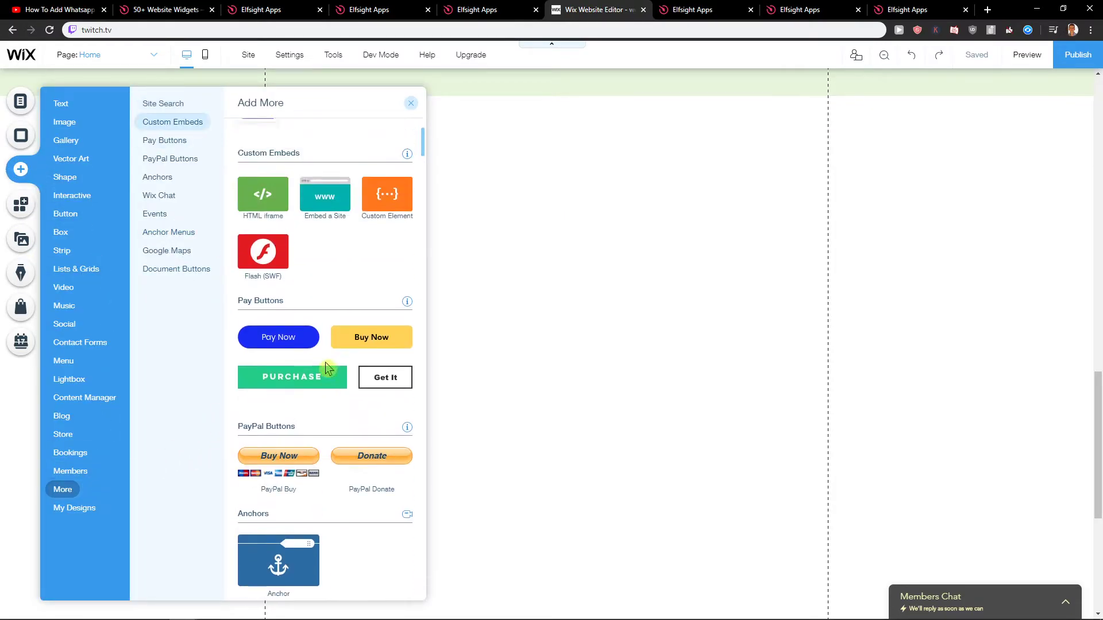
scroll(323, 370, up, 2)
click(265, 276)
drag(590, 379, 430, 226)
drag(479, 263, 784, 584)
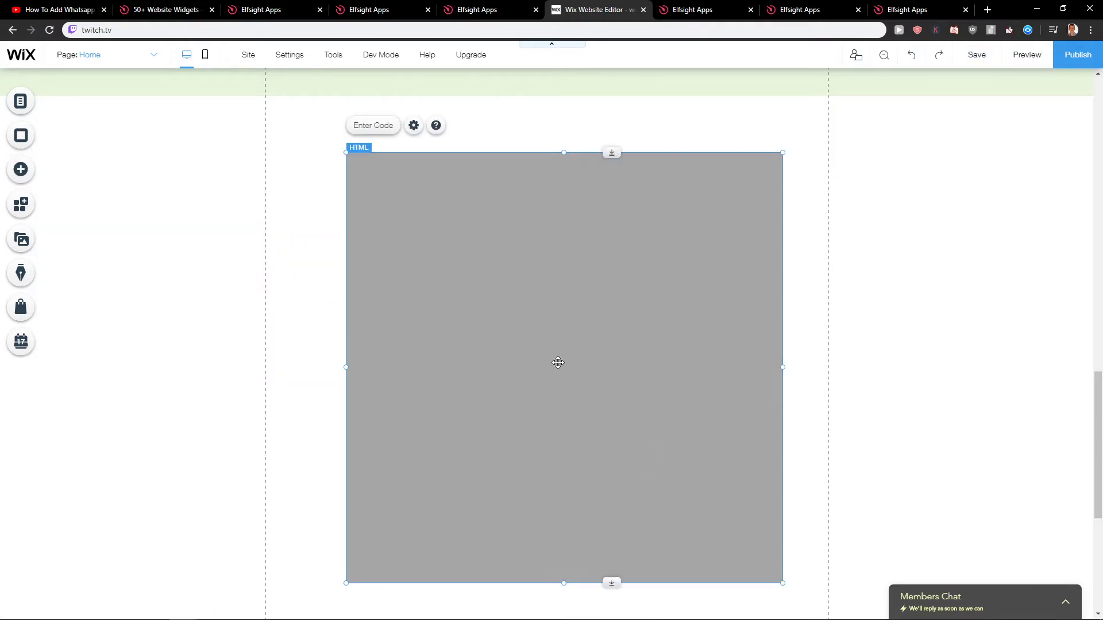
- Paste and apply the Elfsight embed code in the HTML element, then resize and reposition the box
click(386, 127)
key(ctrl+v)
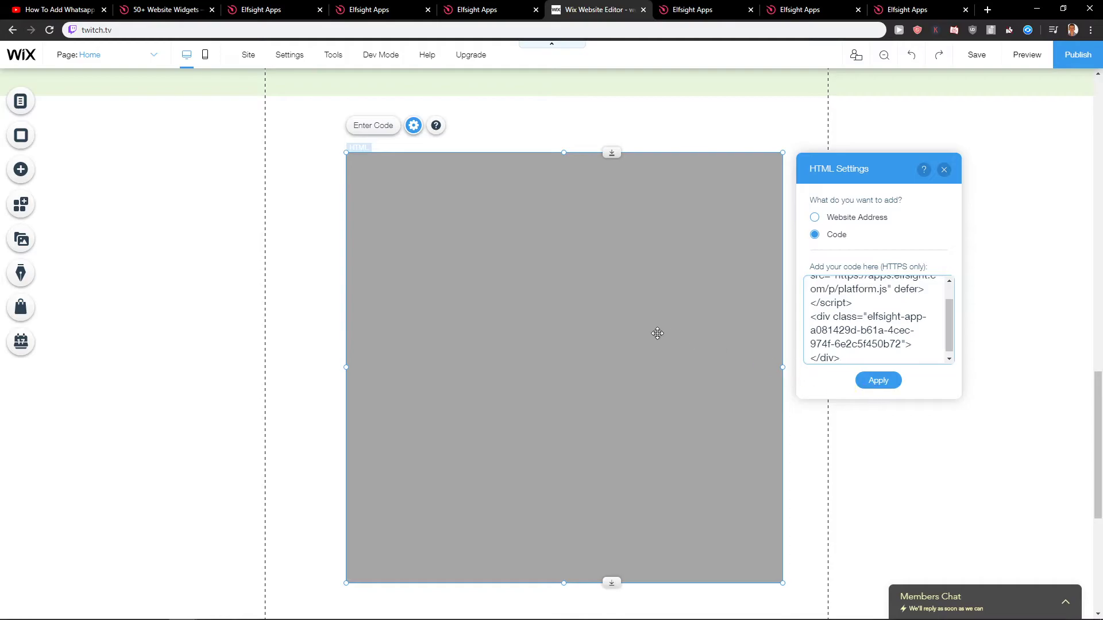
scroll(610, 336, down, 1)
click(890, 381)
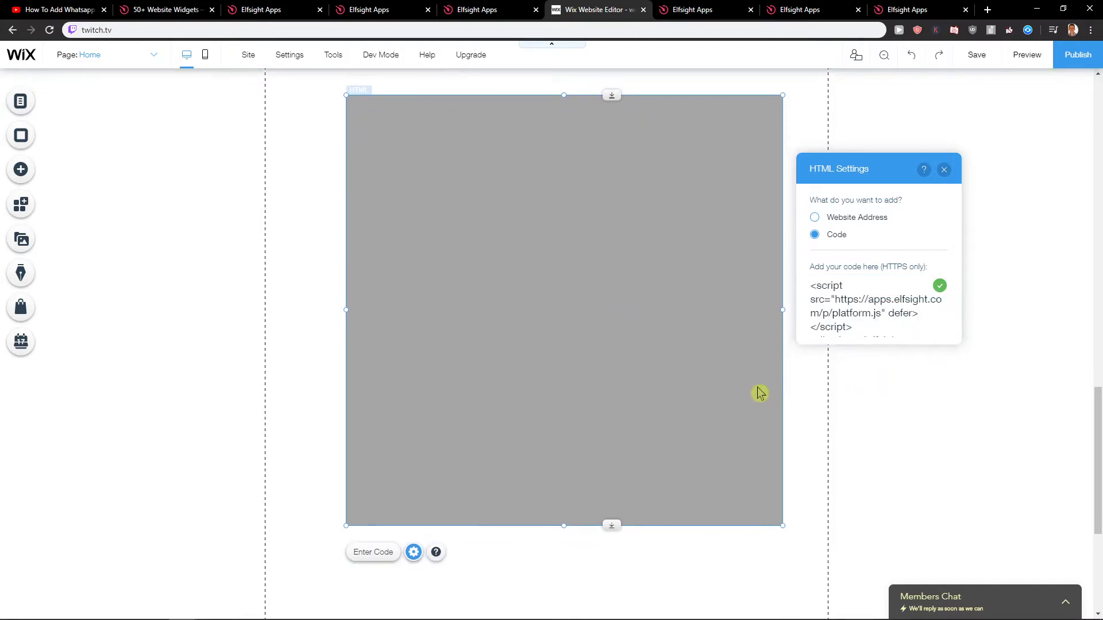
drag(346, 526, 319, 550)
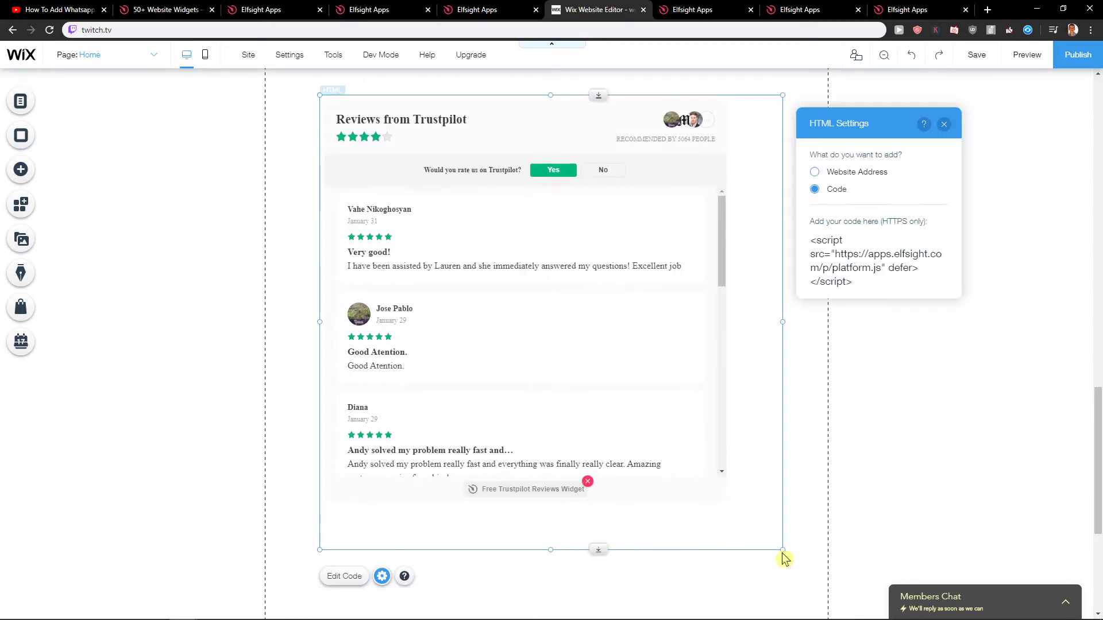
drag(781, 548, 729, 507)
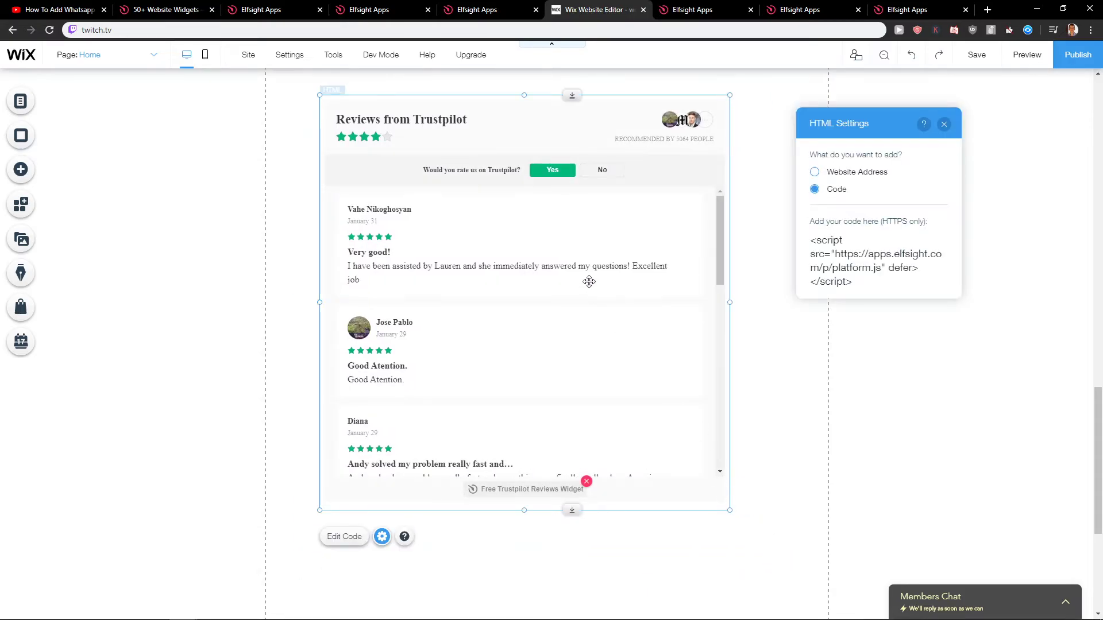
drag(588, 283, 615, 293)
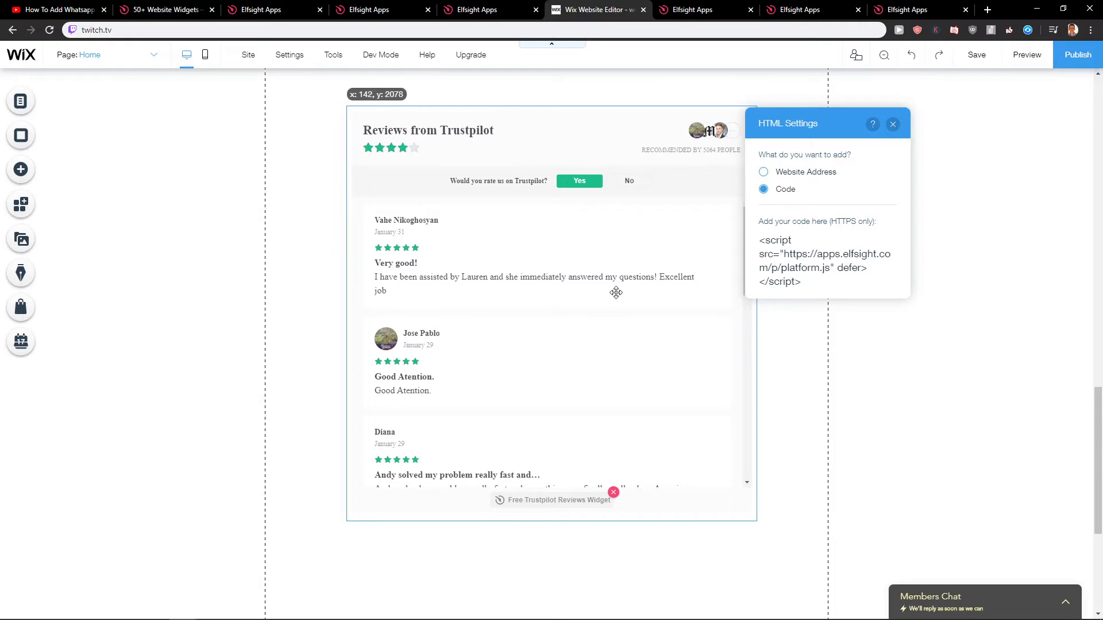
click(862, 446)
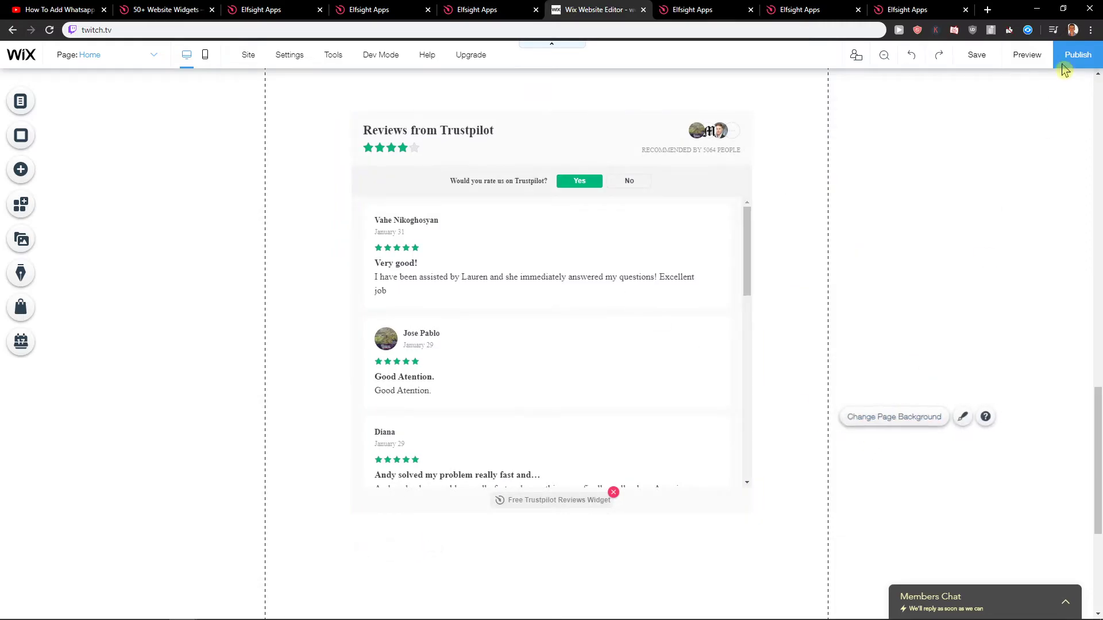
- Preview the page with the live Trustpilot widget, then return to the editor
click(1018, 62)
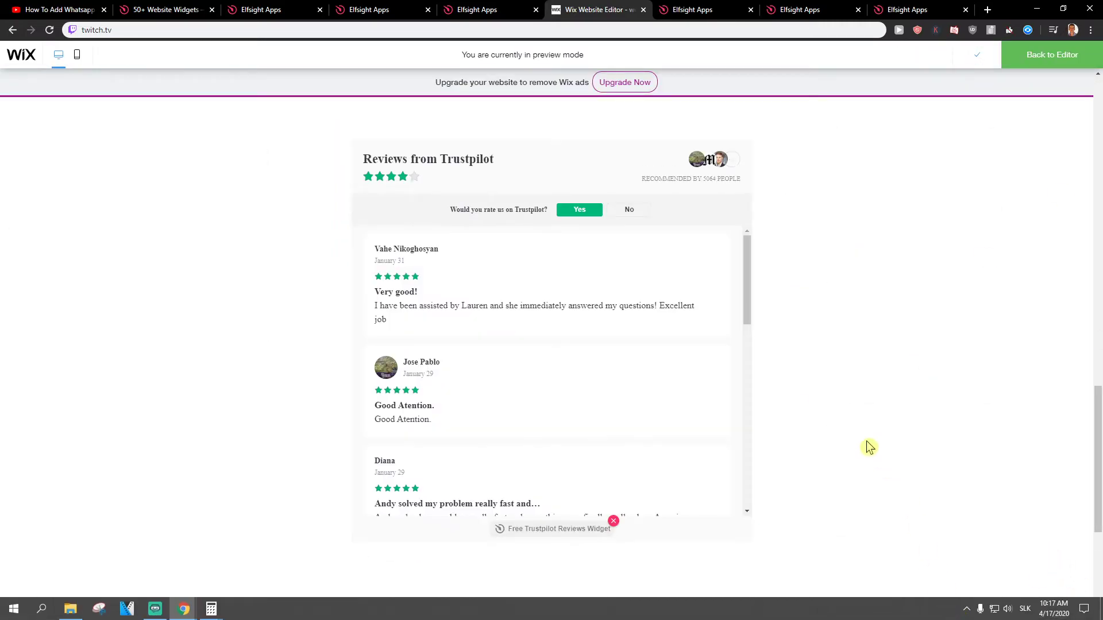
scroll(628, 320, down, 5)
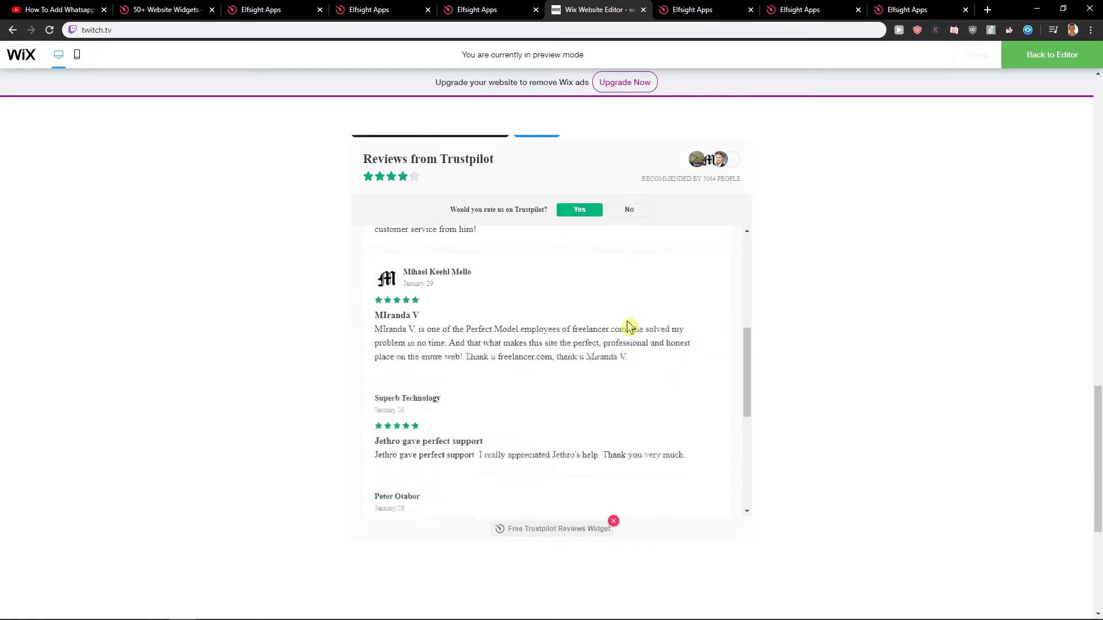
scroll(628, 324, down, 3)
scroll(623, 315, up, 10)
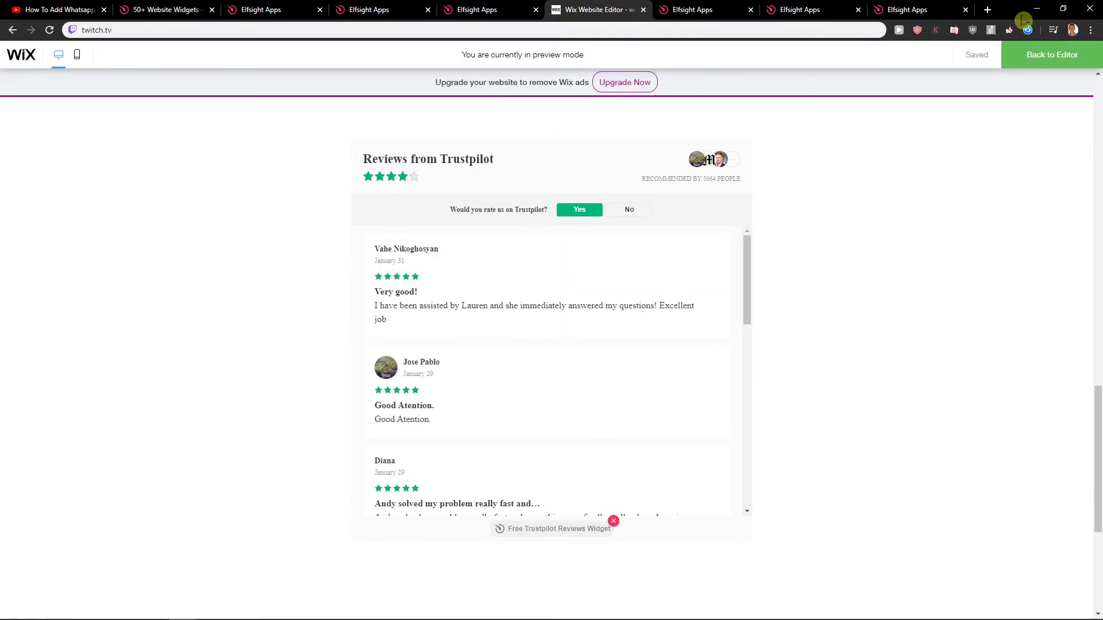
click(1031, 56)
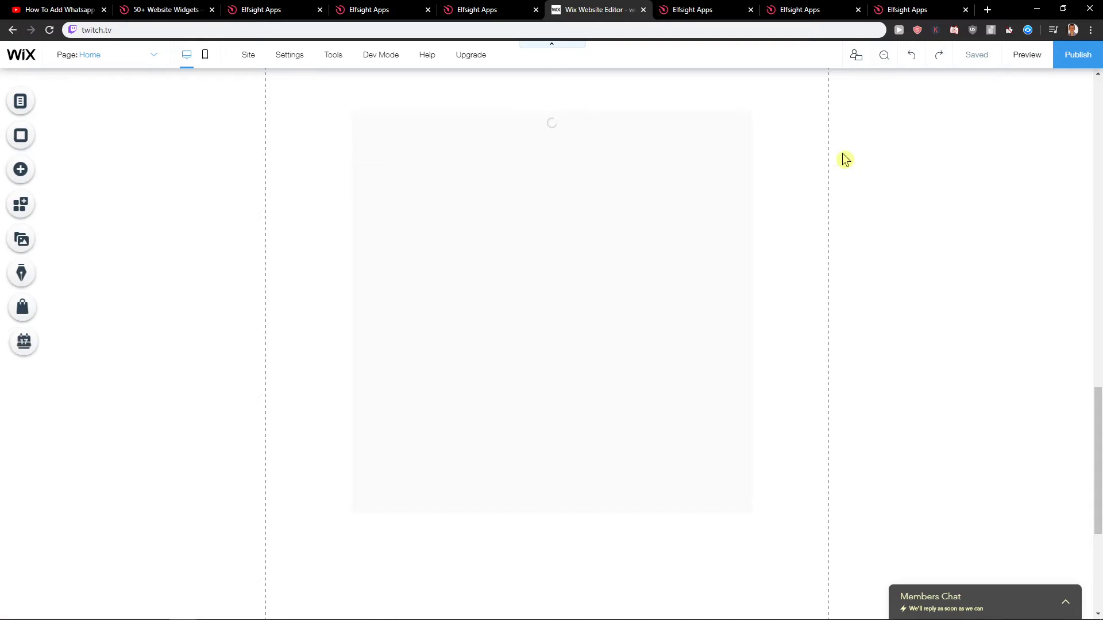
- Select the Trustpilot widget's HTML box and enlarge it to about 713 by 744
scroll(834, 340, up, 2)
scroll(608, 276, down, 8)
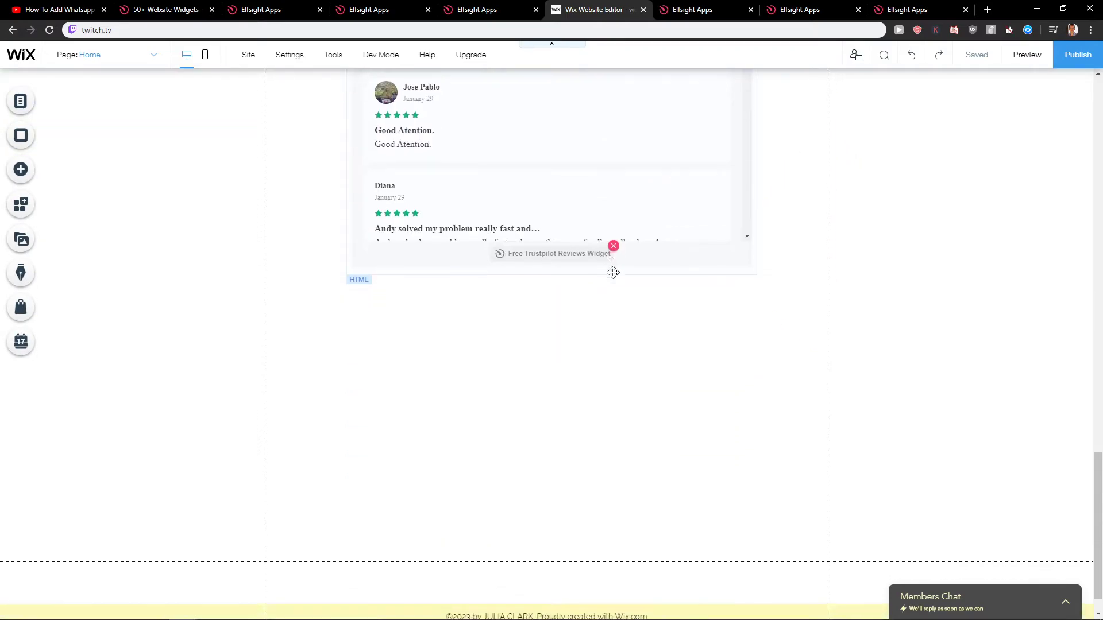
scroll(614, 272, up, 4)
click(750, 467)
drag(757, 542, 762, 558)
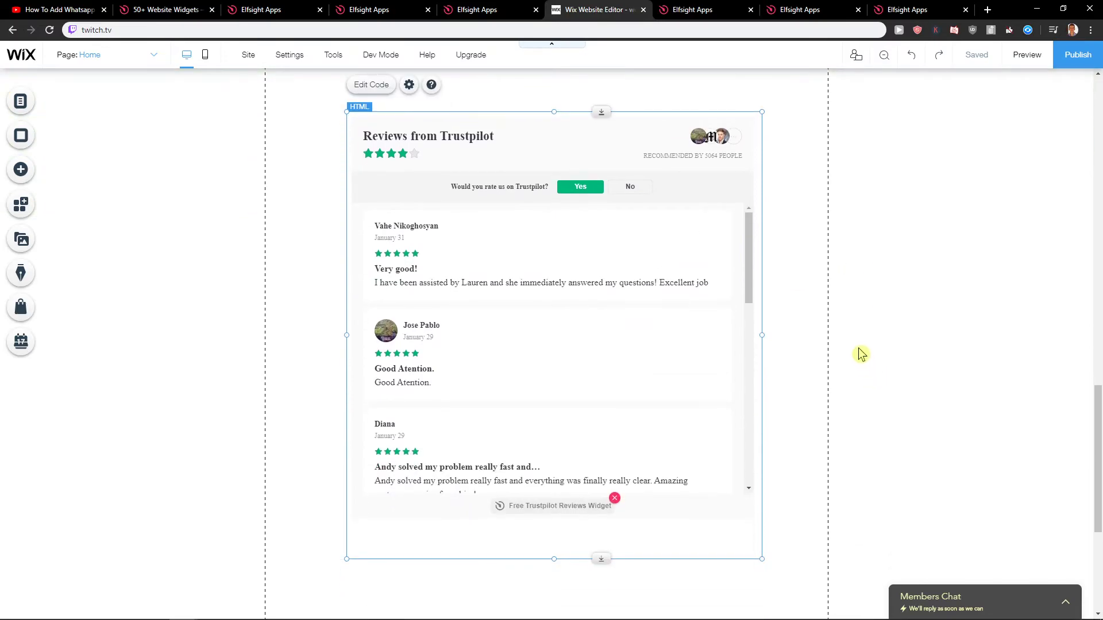
- Remove the Facebook, Trustpilot and Amazon Reviews widgets and close the extra Elfsight tabs
click(372, 8)
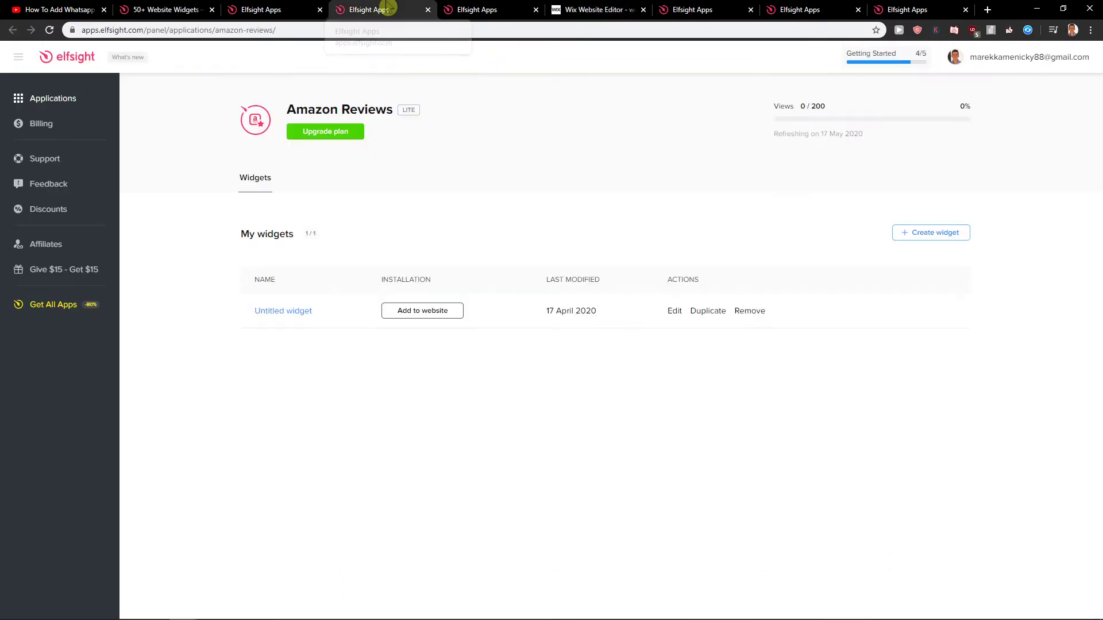
click(471, 8)
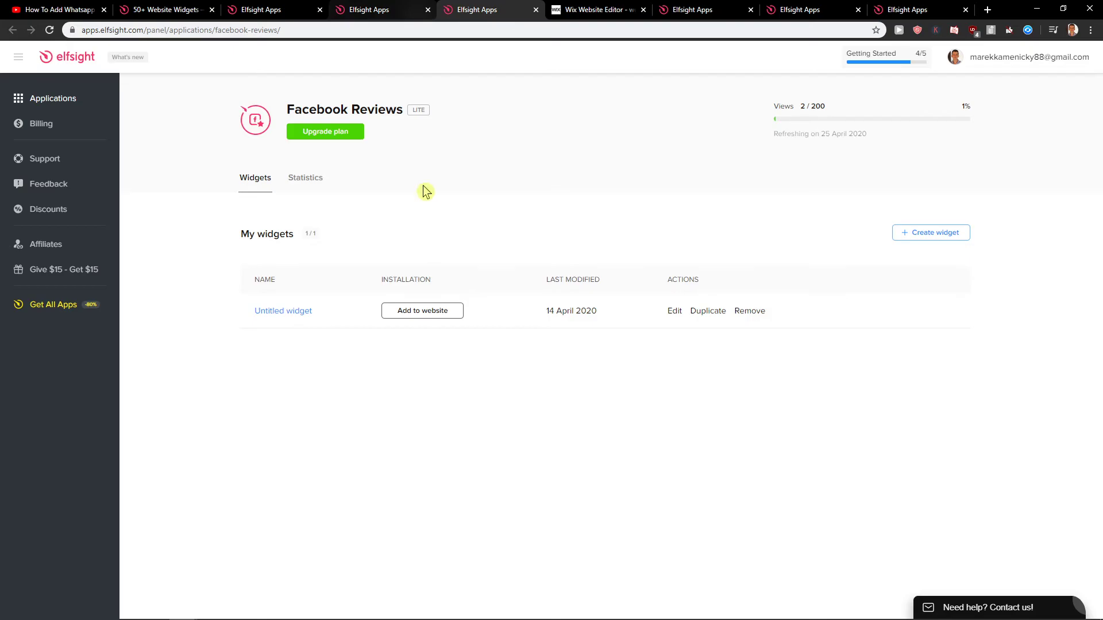
click(750, 311)
click(189, 10)
click(281, 10)
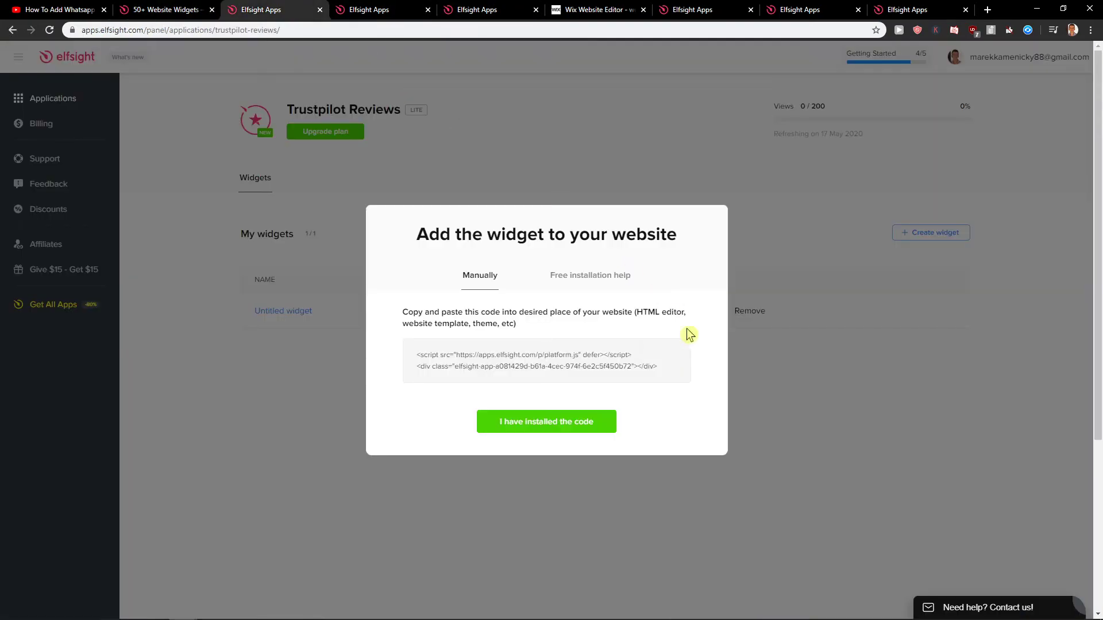
click(772, 371)
click(747, 310)
click(349, 7)
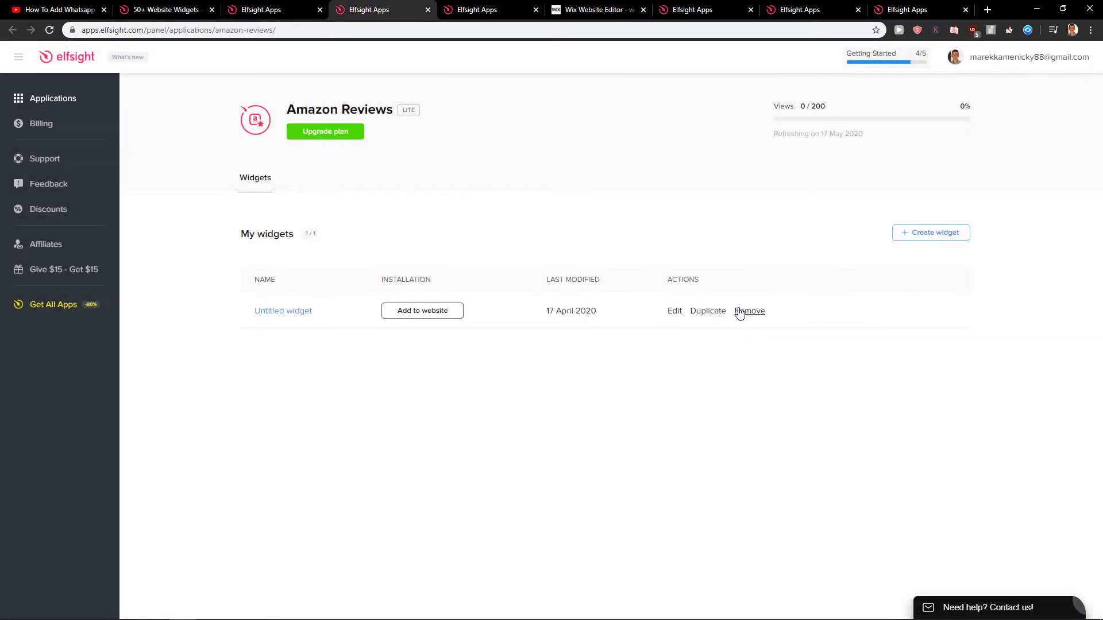
click(741, 311)
click(320, 9)
click(320, 10)
click(320, 10)
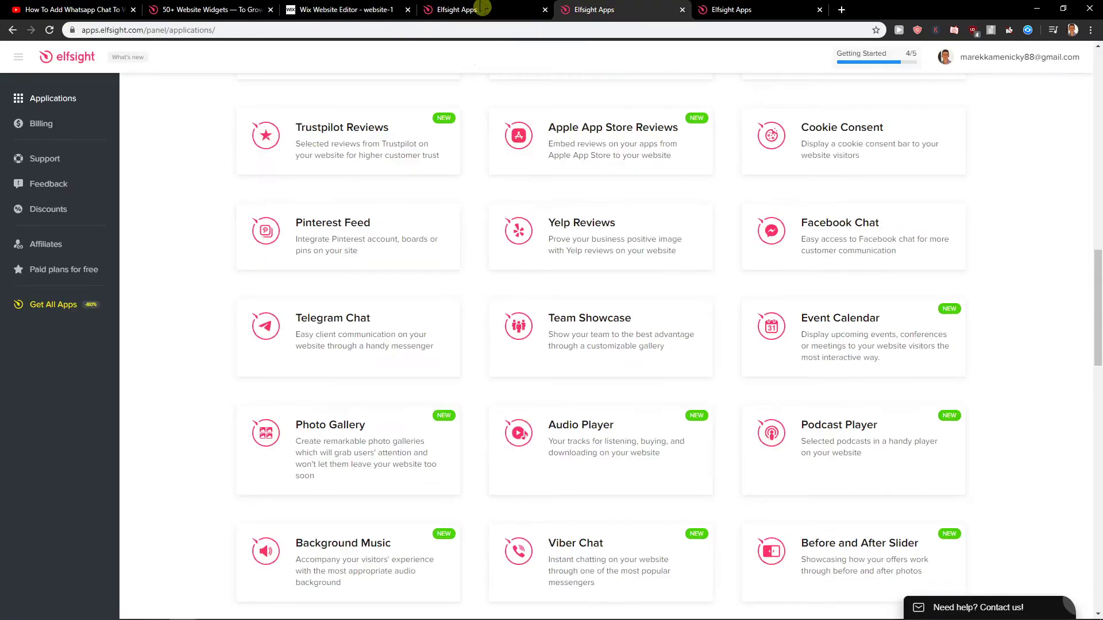
- Show annual pricing on the pricing page, then return to the Amazon Reviews tab
click(715, 9)
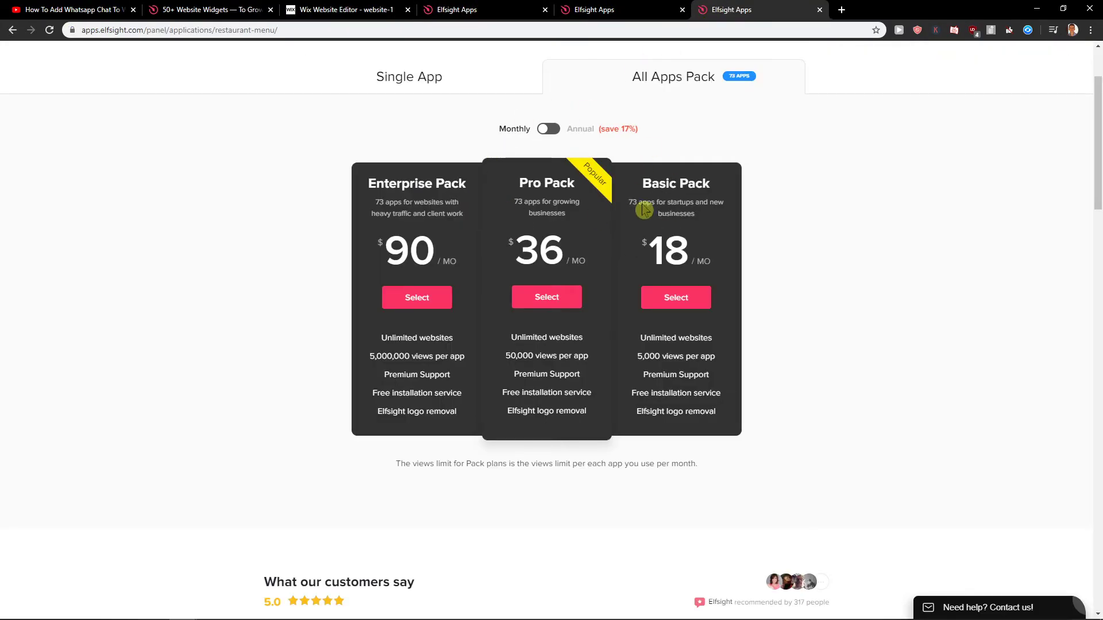
click(539, 130)
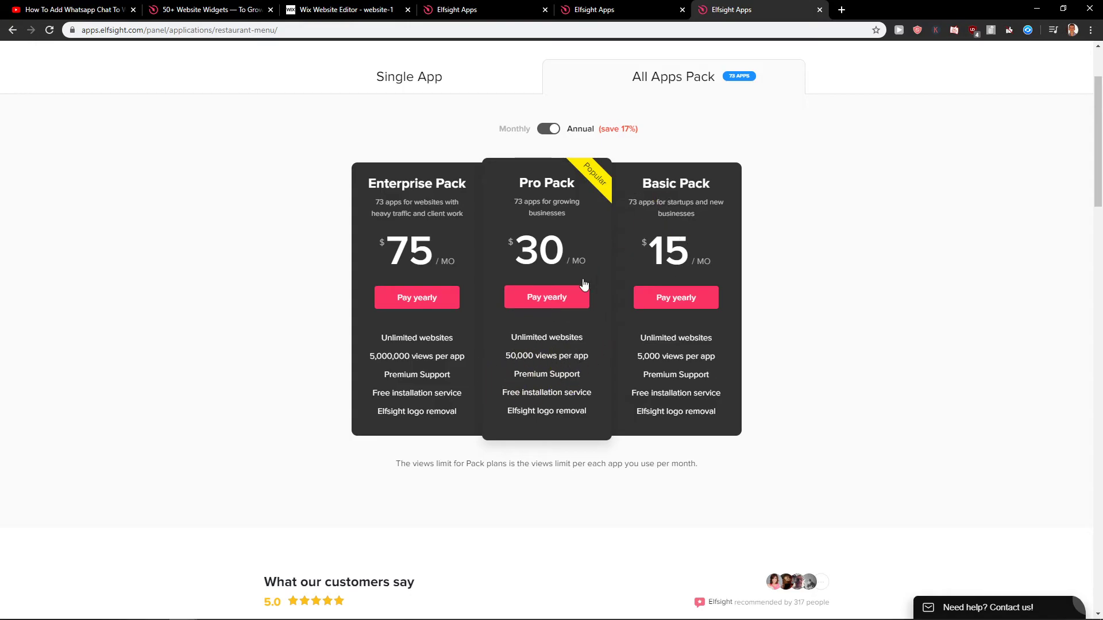
click(475, 10)
- Dismiss the add-widget dialog and browse the Applications catalogue down to BBB, Etsy and OpenTable Reviews
click(377, 140)
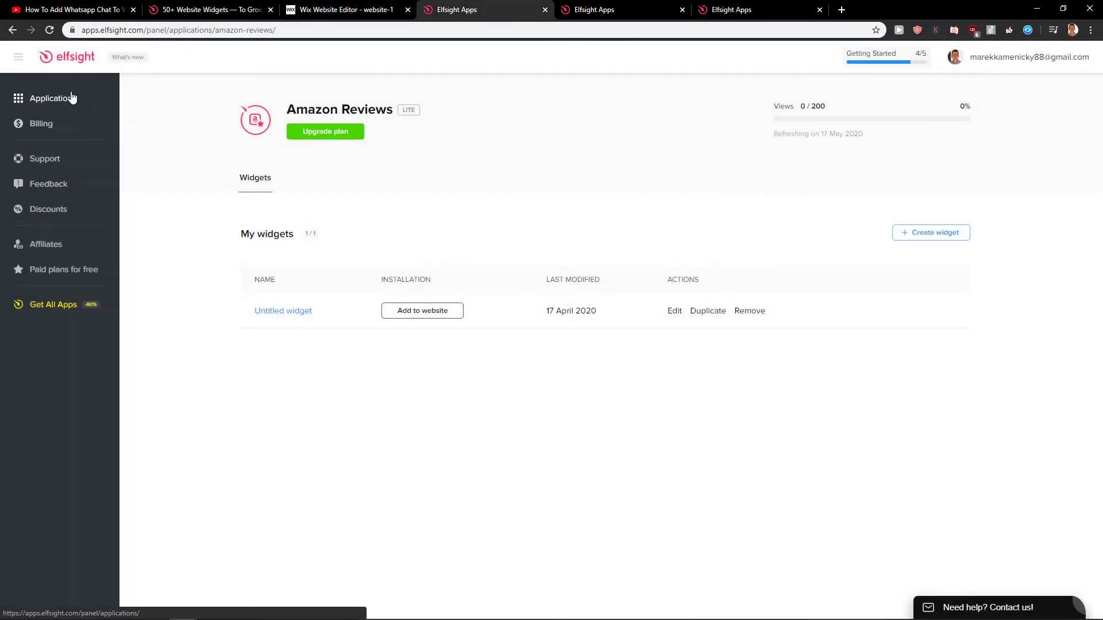
click(70, 98)
scroll(214, 274, down, 6)
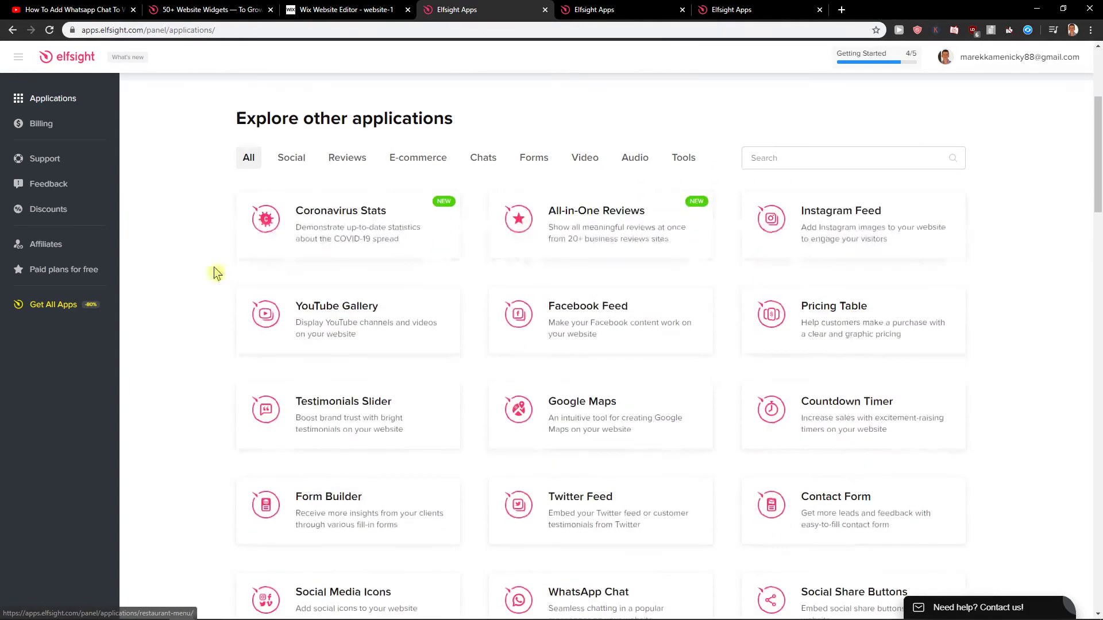
scroll(204, 290, down, 6)
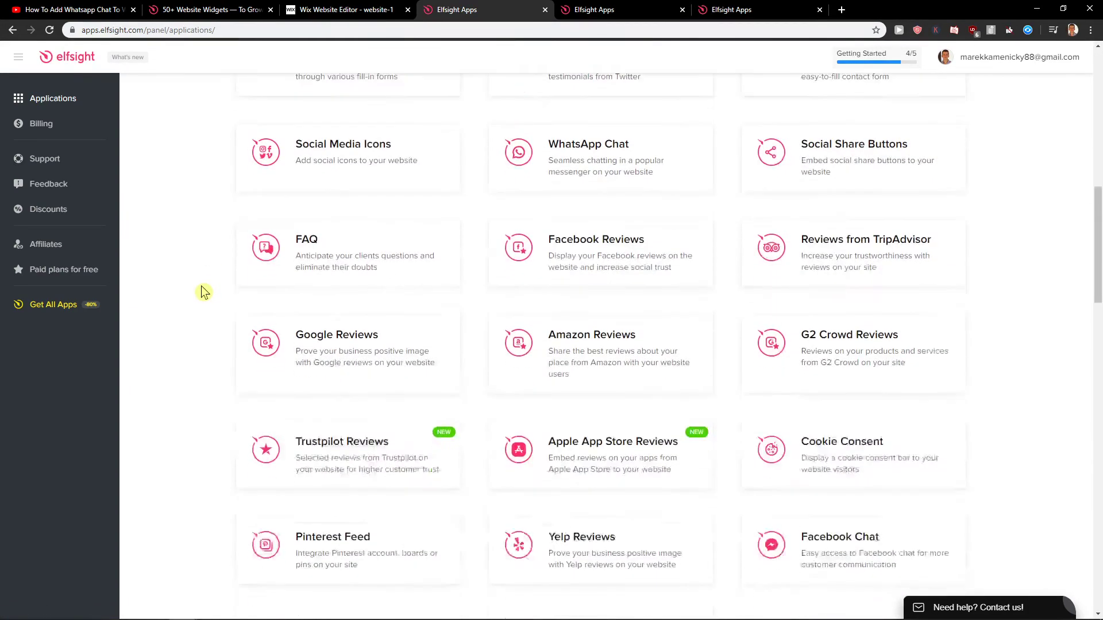
scroll(204, 285, down, 8)
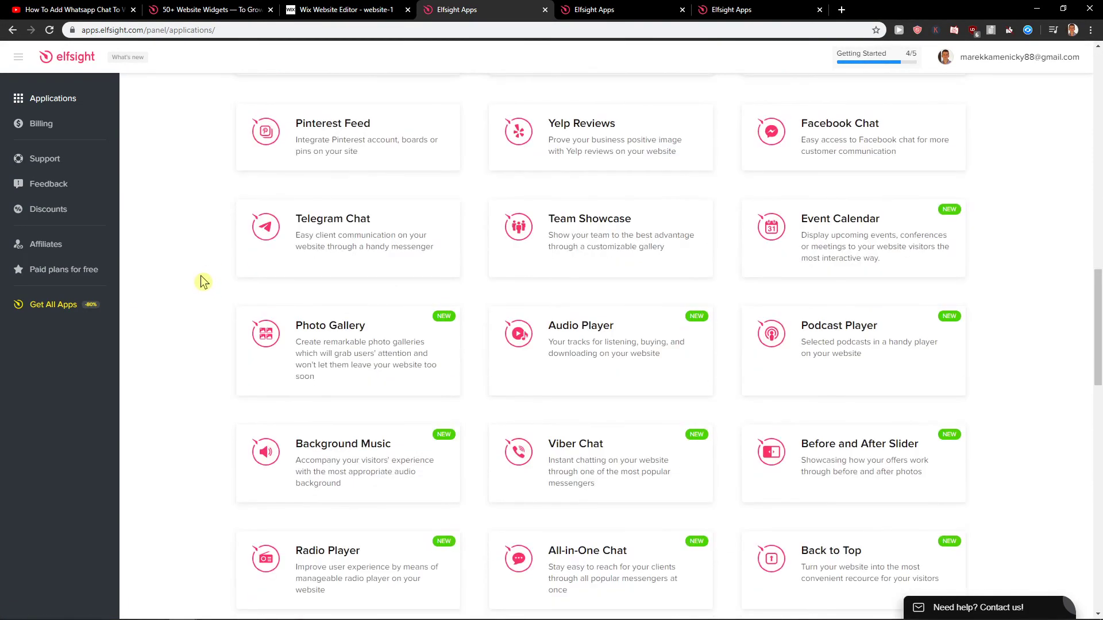
scroll(215, 277, down, 6)
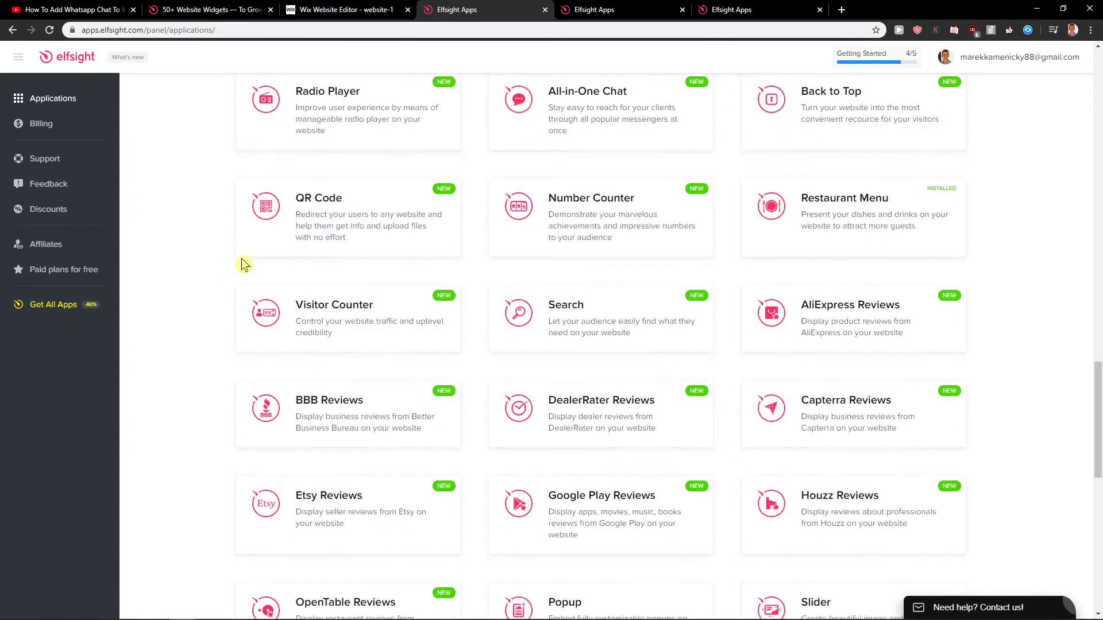
scroll(253, 255, down, 2)
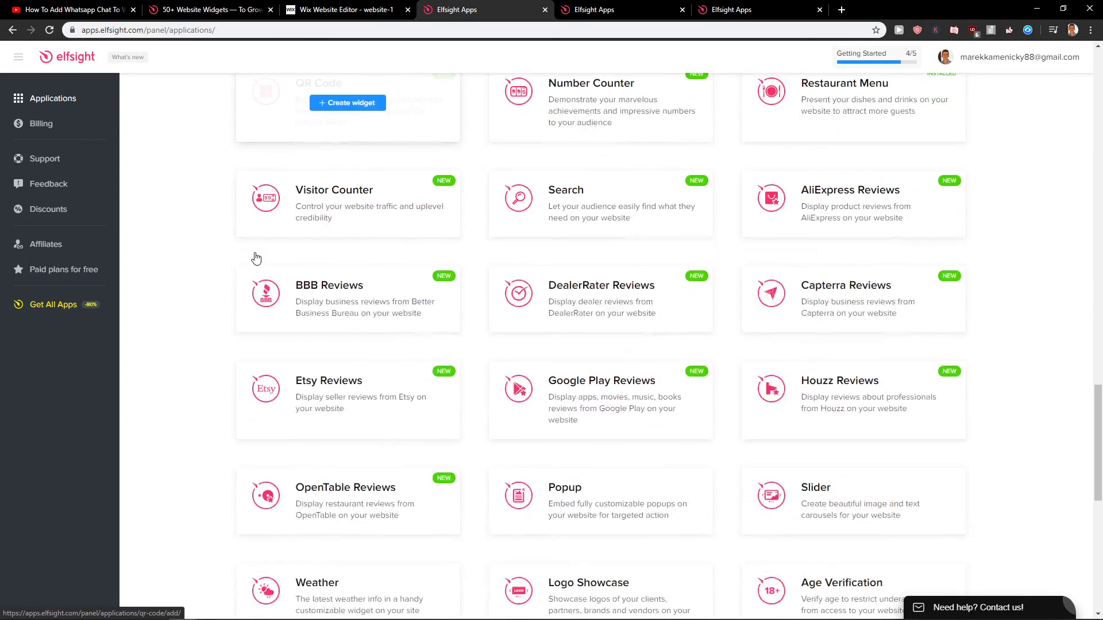